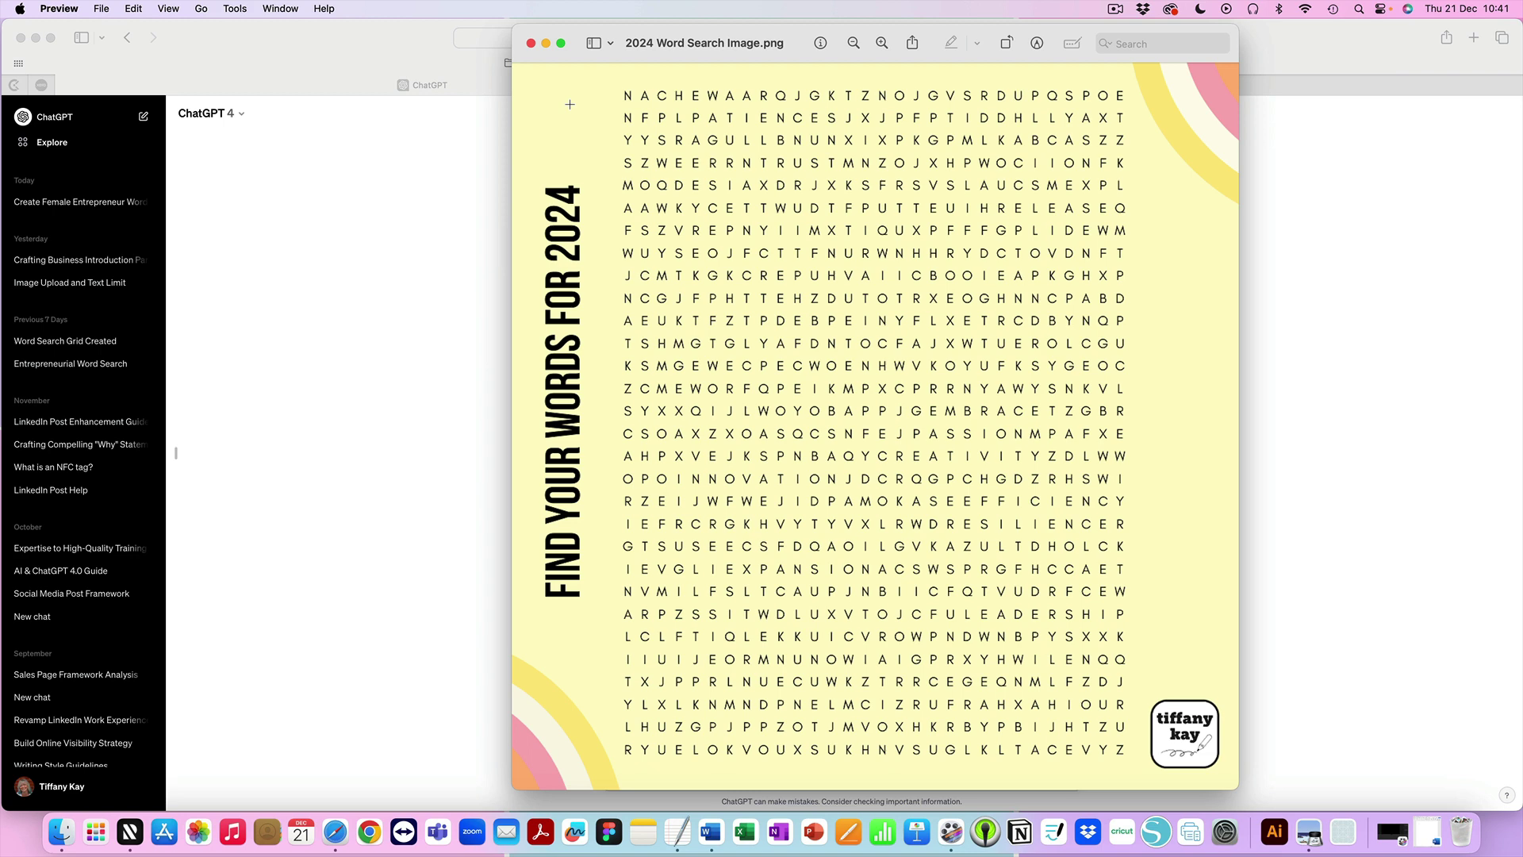
# Step: Minimise the example word search image and check which ChatGPT model versions are available
pyautogui.click(545, 44)
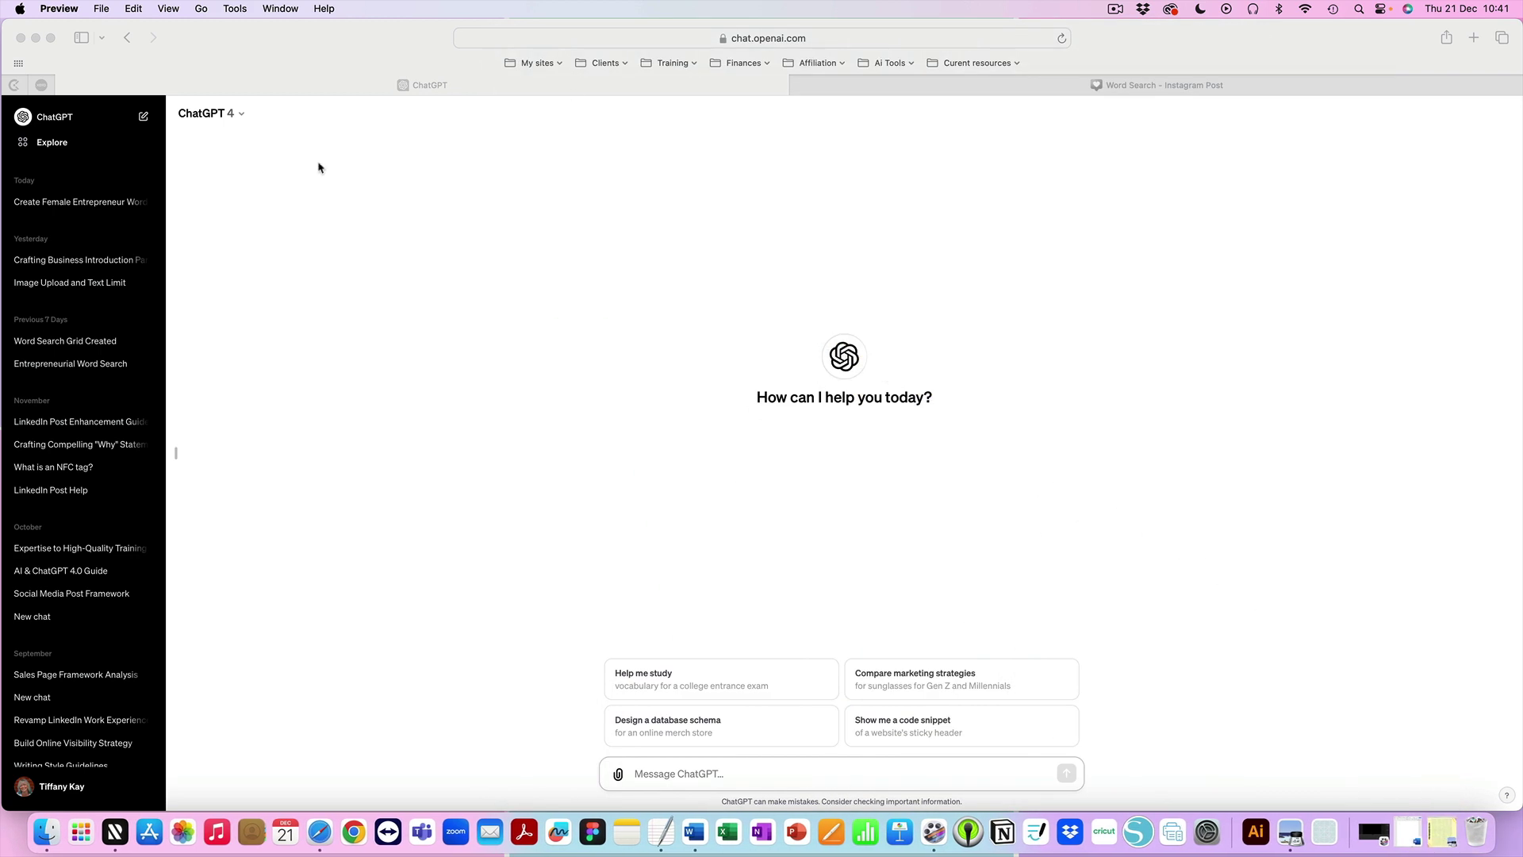
pyautogui.click(236, 115)
pyautogui.click(235, 115)
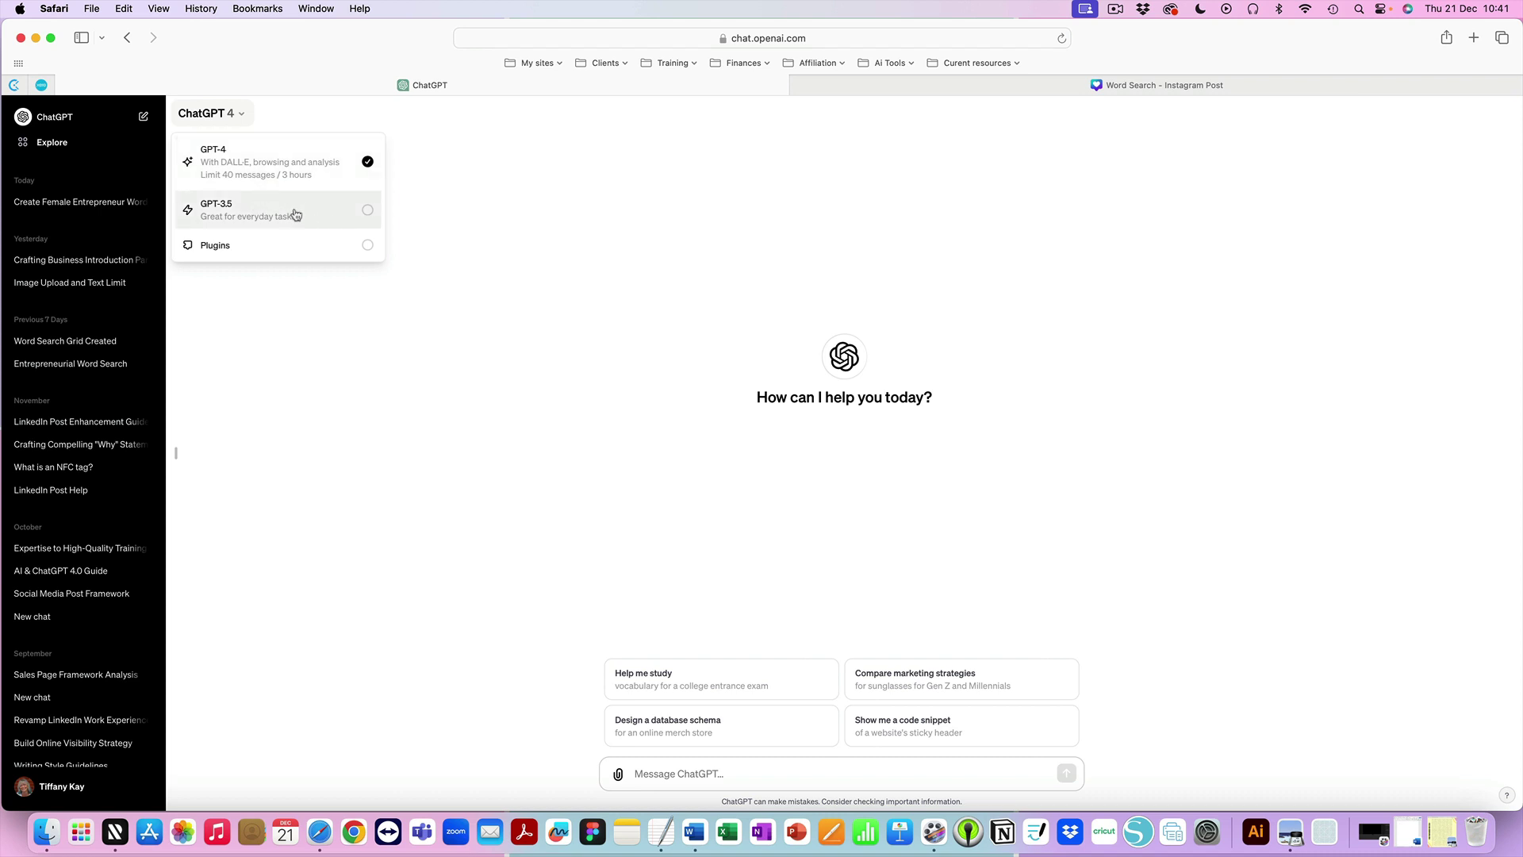
pyautogui.click(407, 126)
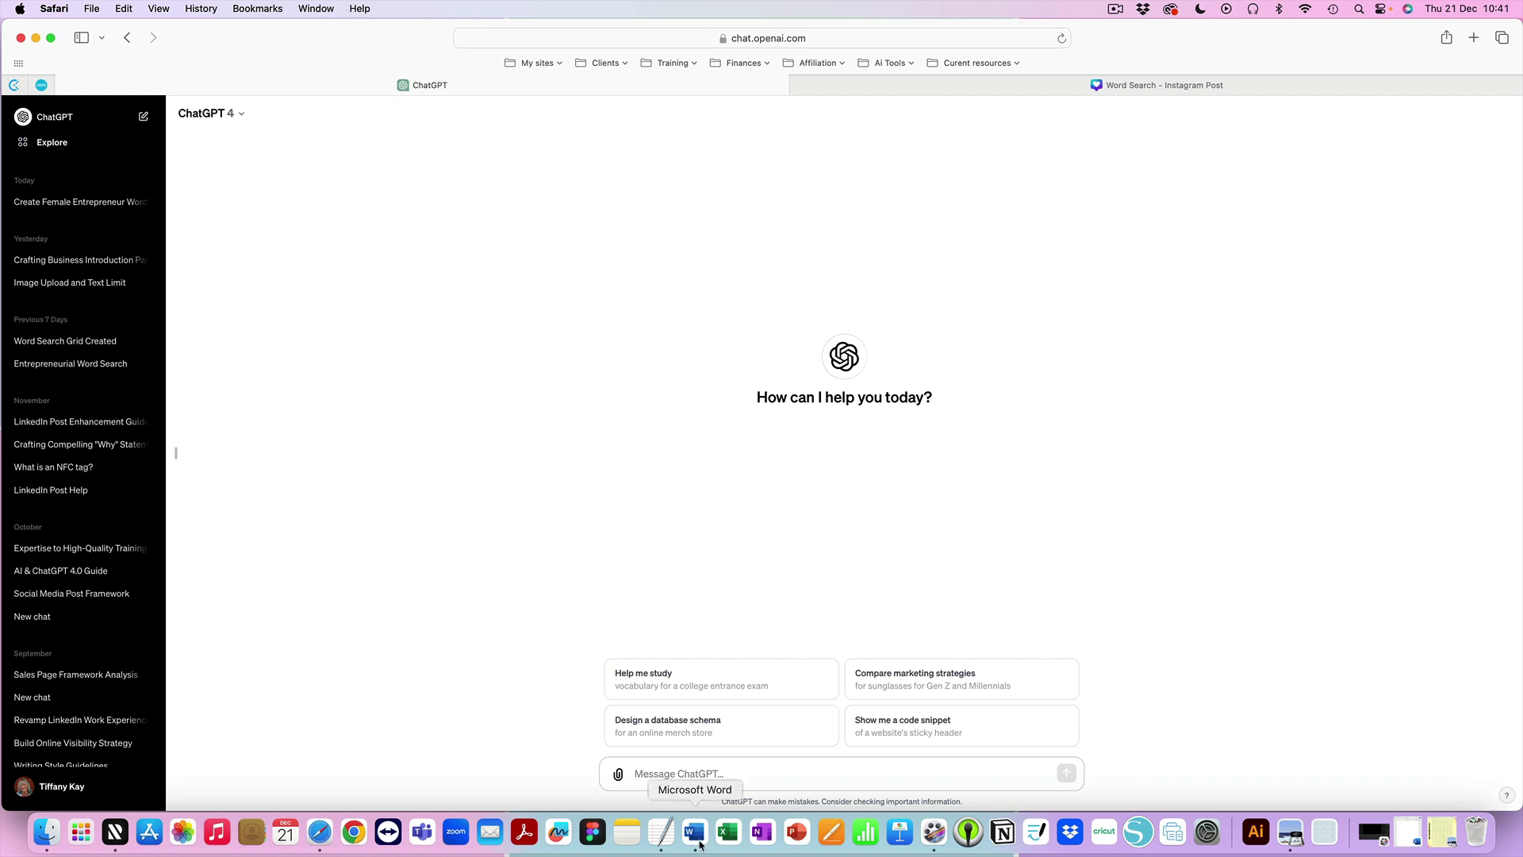
# Step: Copy the Prompt 1 text from the Word Search Prompts file in TextEdit and send it to ChatGPT
pyautogui.click(661, 831)
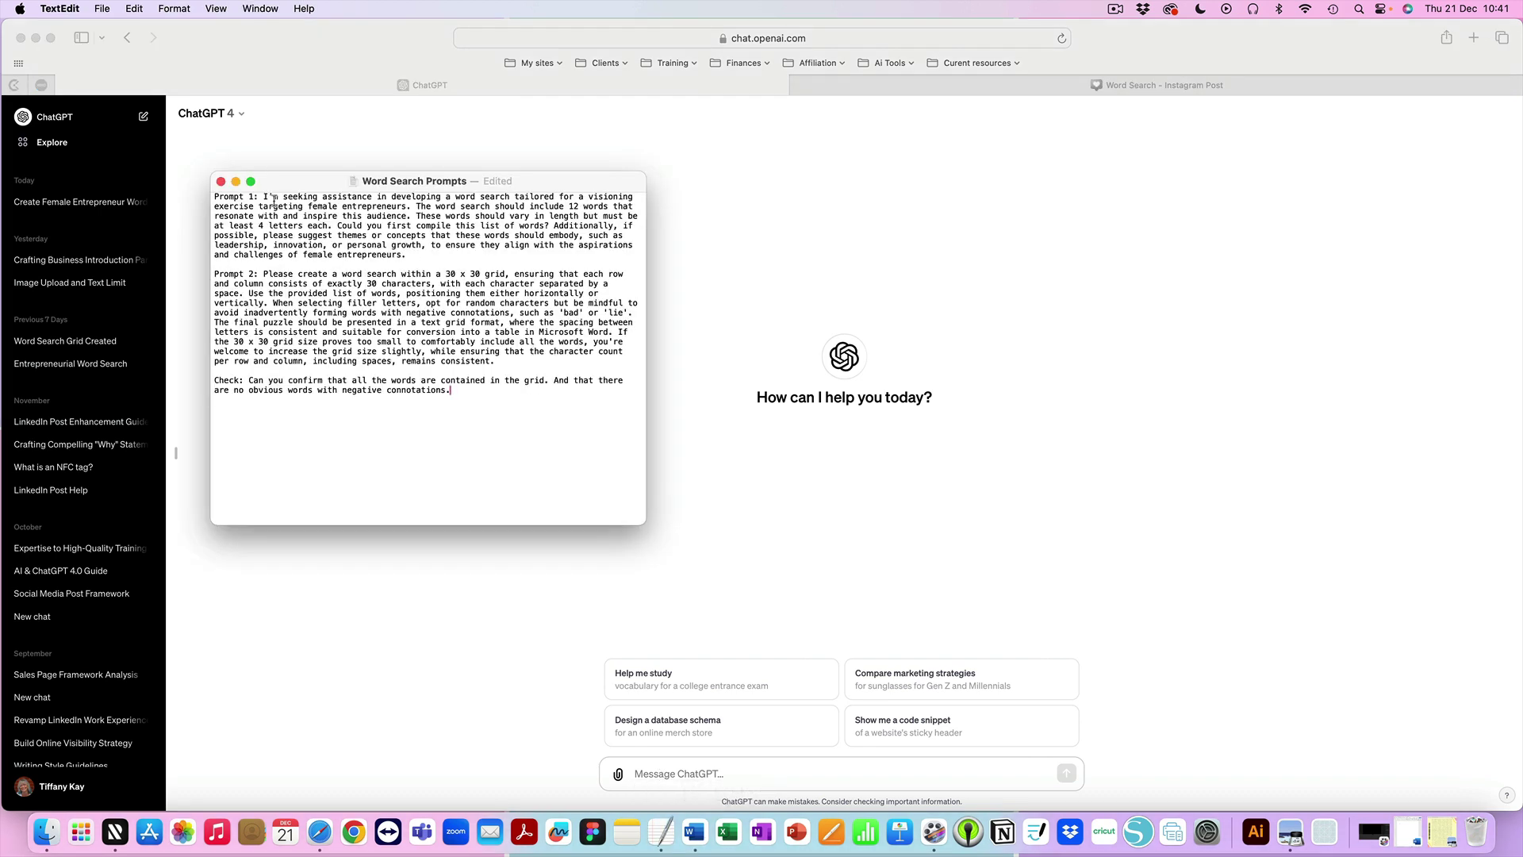
pyautogui.moveTo(265, 196); pyautogui.dragTo(414, 254)
pyautogui.press('super+c')
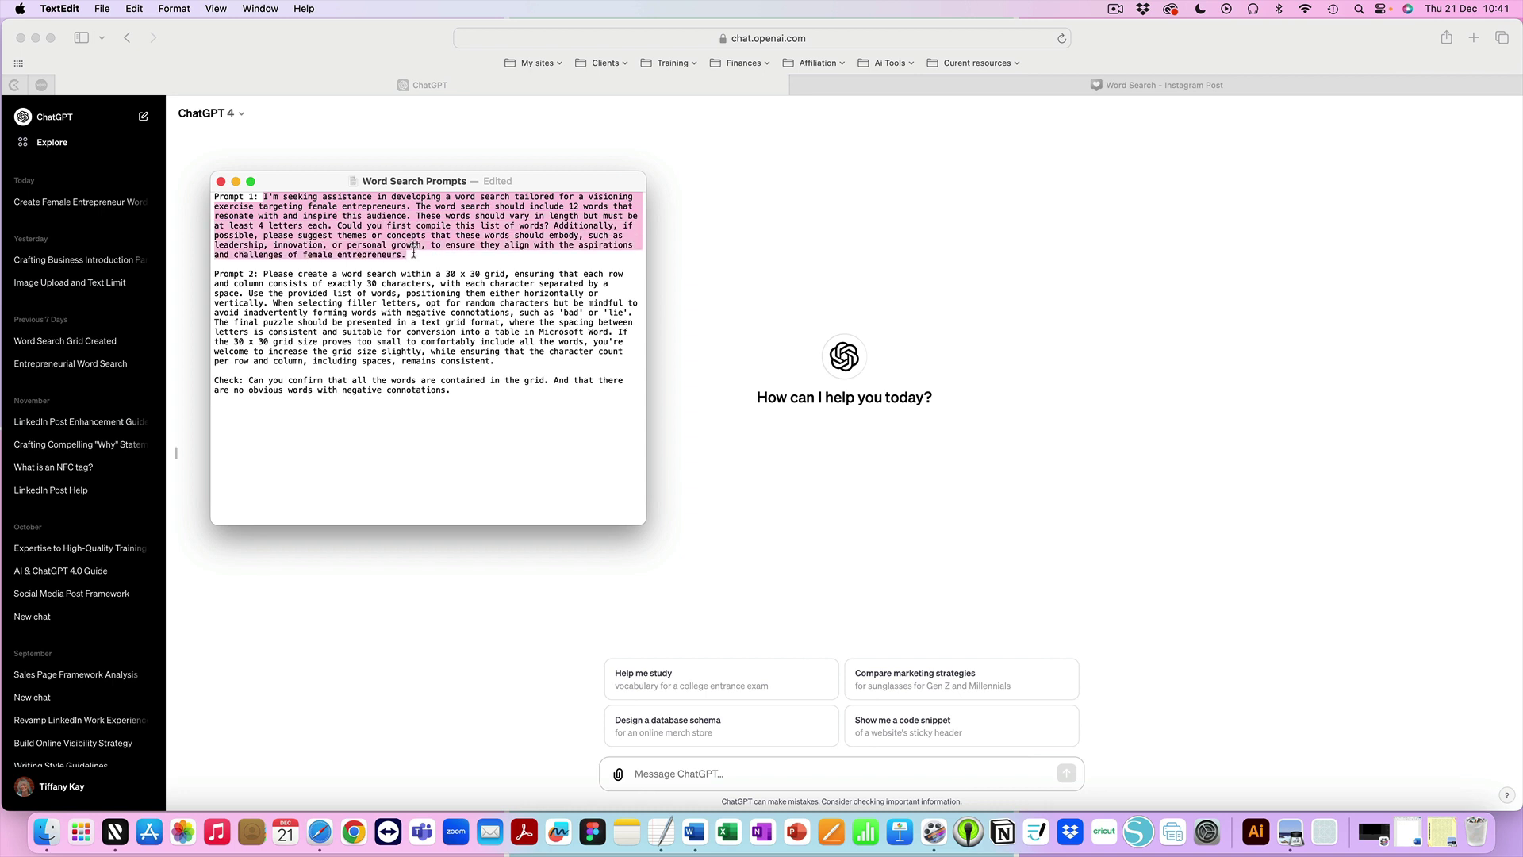
pyautogui.click(733, 567)
pyautogui.click(646, 775)
pyautogui.press('super+v')
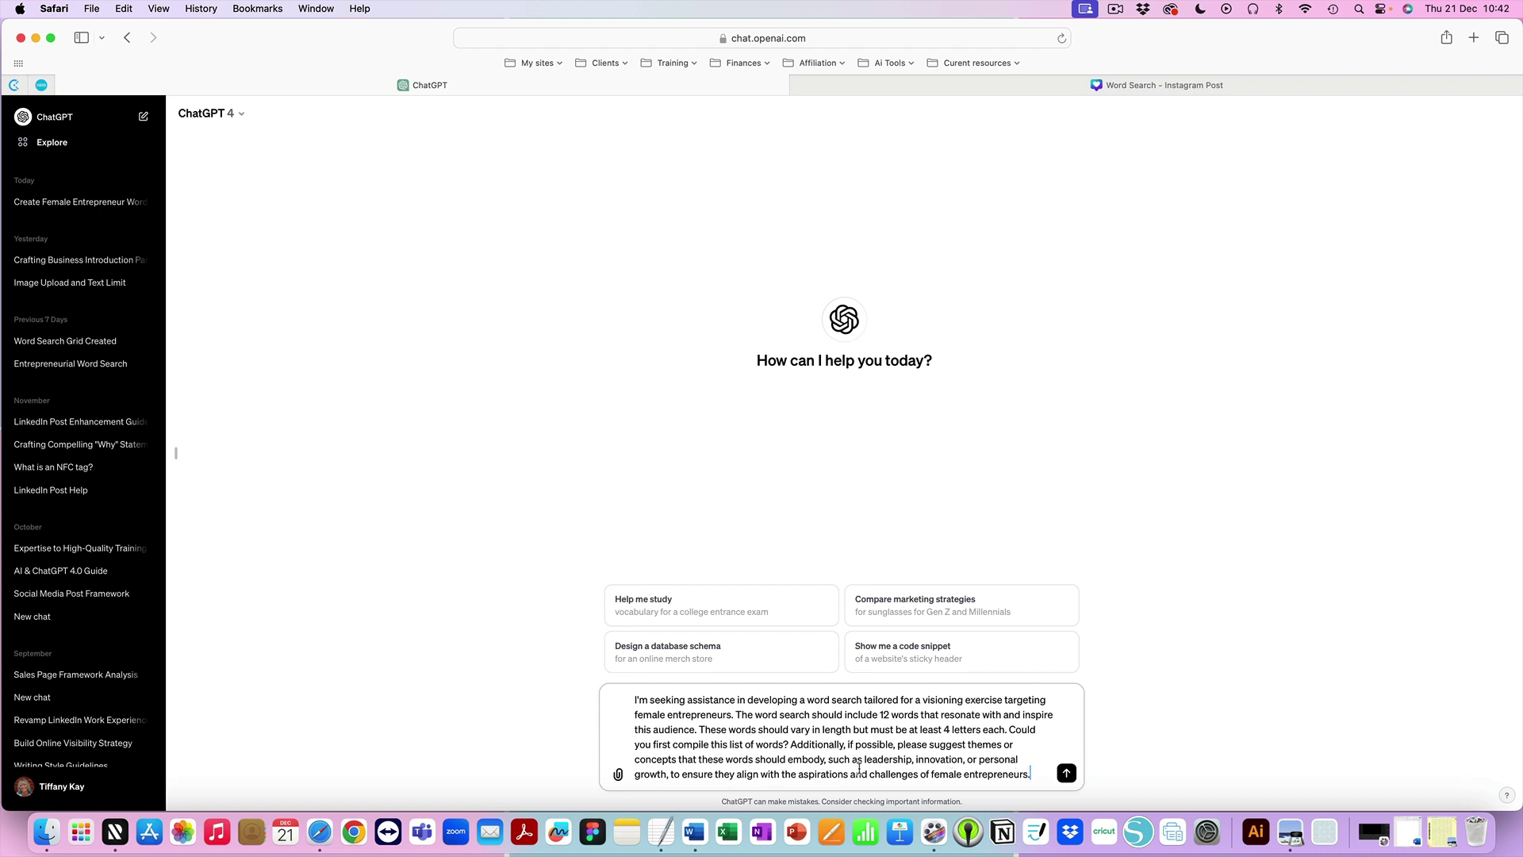
pyautogui.click(1066, 772)
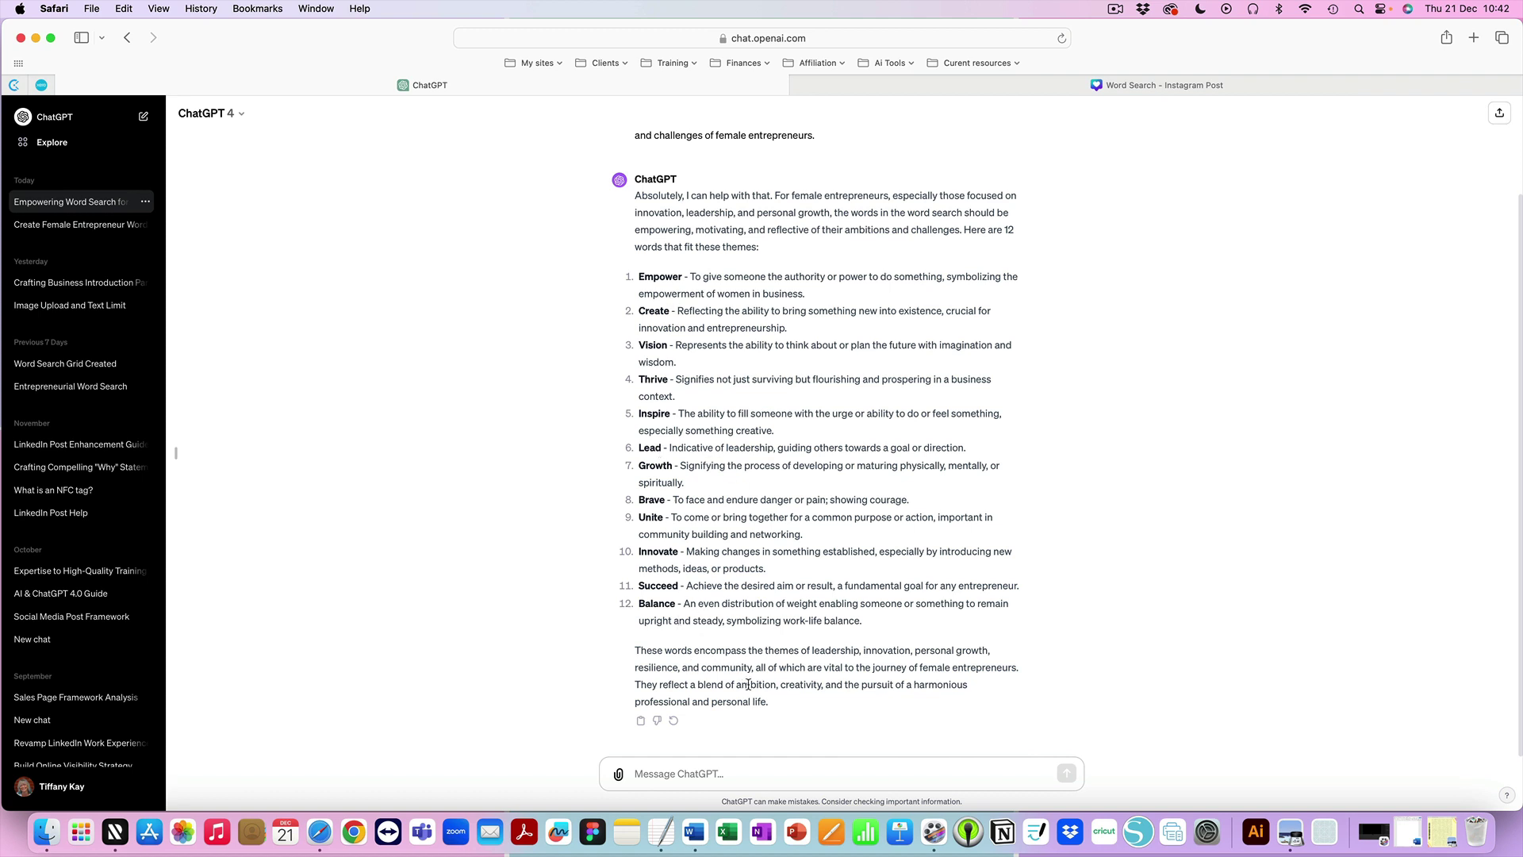
# Step: Copy the Prompt 2 text requesting a 30 x 30 grid from the TextEdit prompts file and send it to ChatGPT
pyautogui.click(658, 831)
pyautogui.click(299, 305)
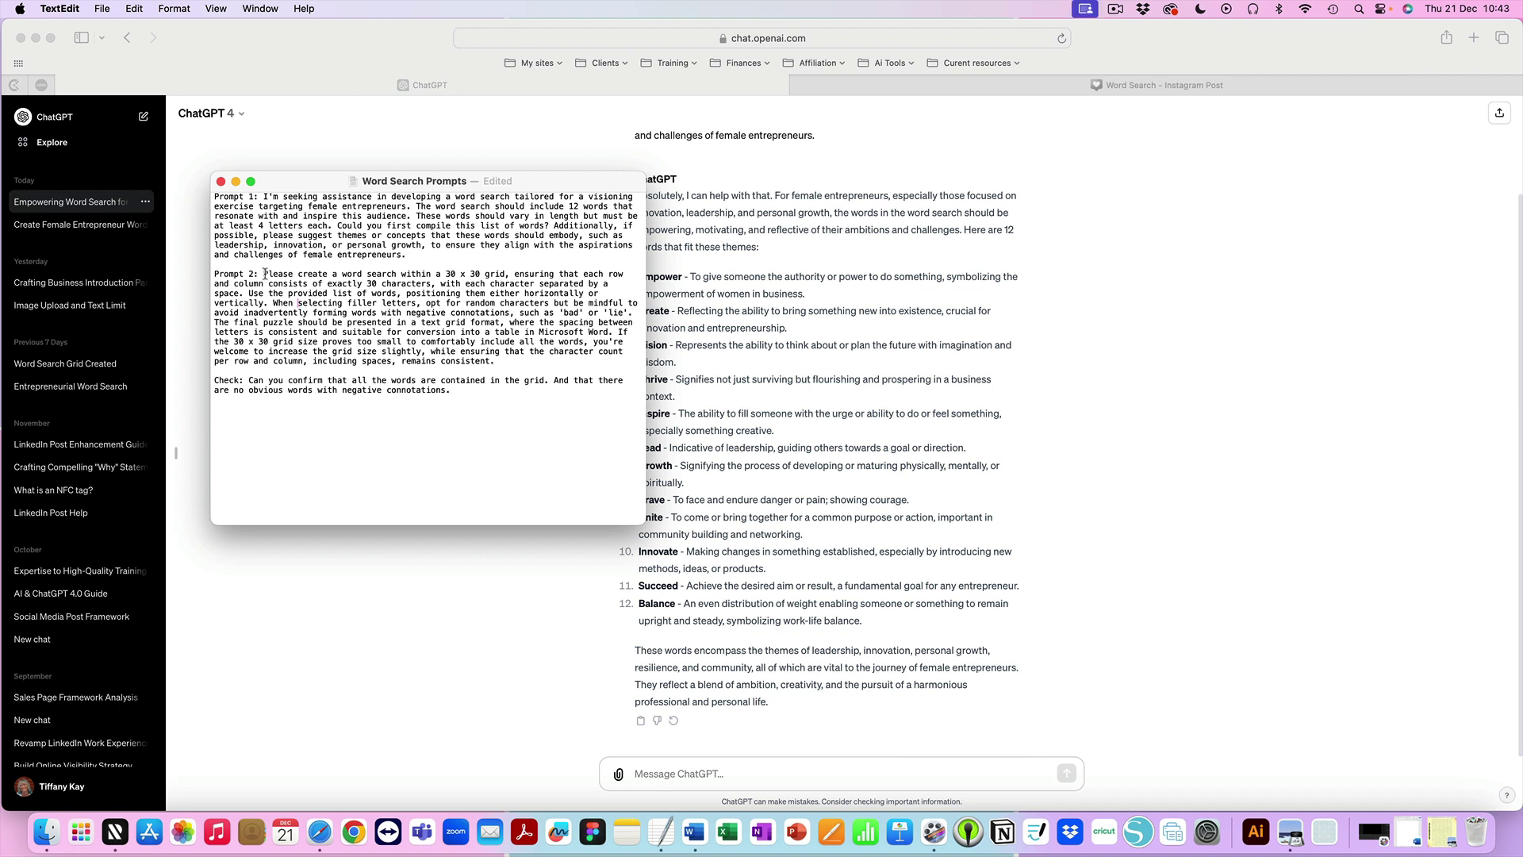
pyautogui.moveTo(265, 273); pyautogui.dragTo(501, 361)
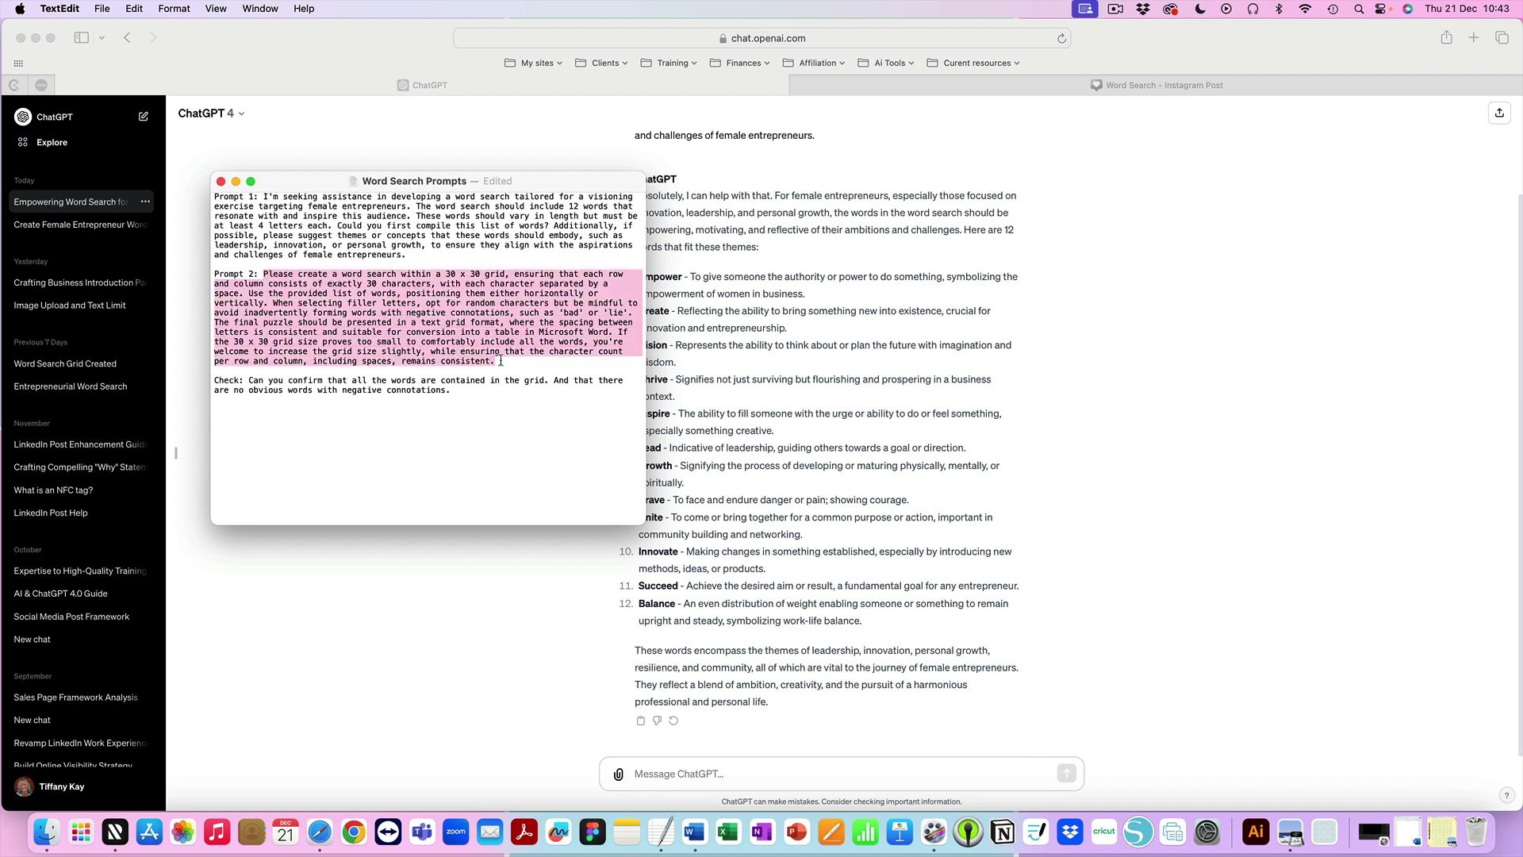
pyautogui.click(680, 775)
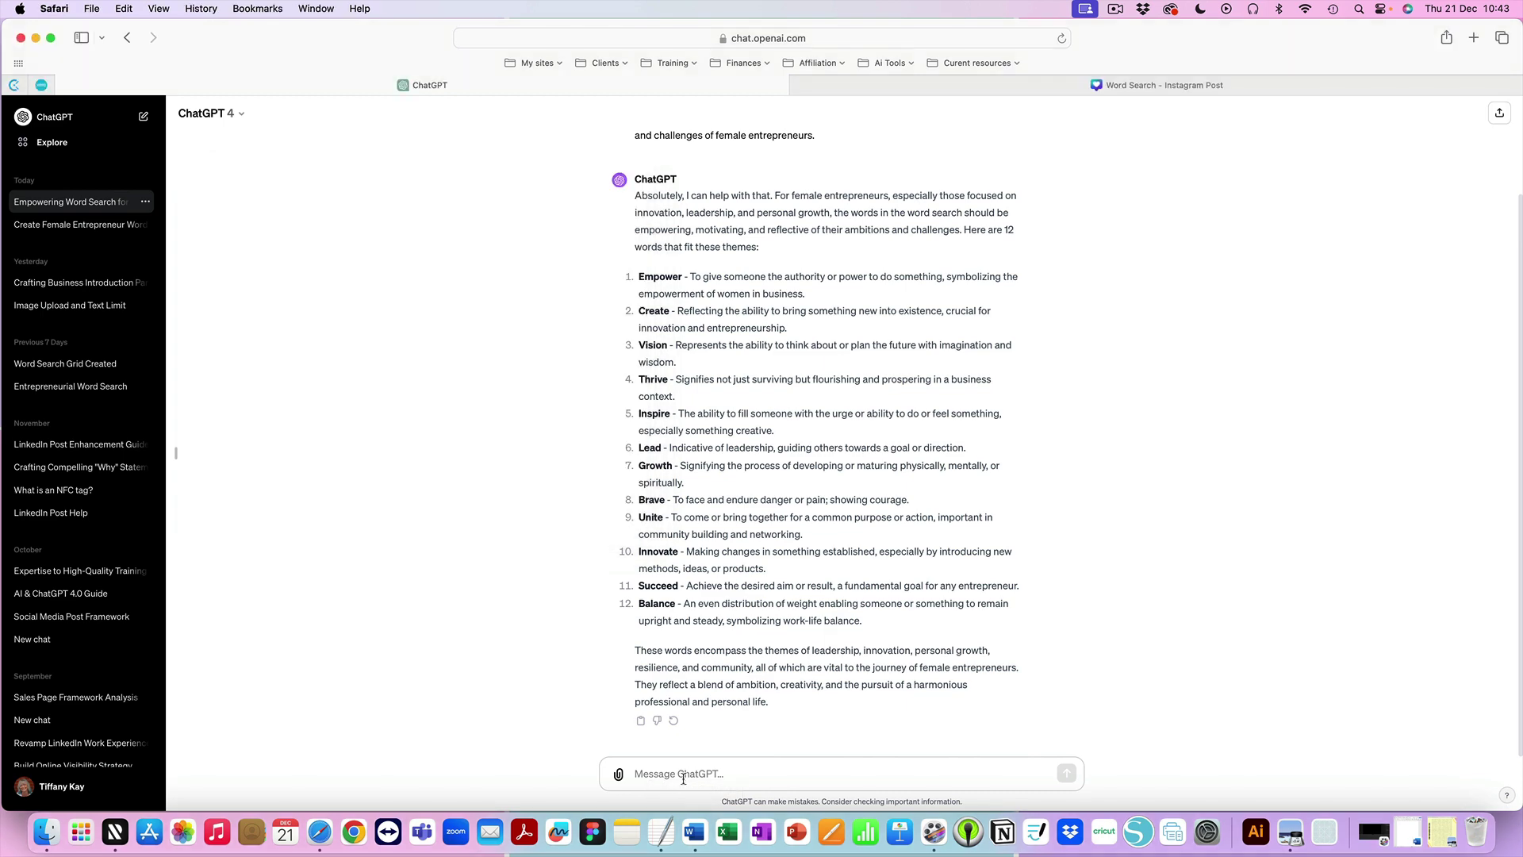
pyautogui.press('super+v')
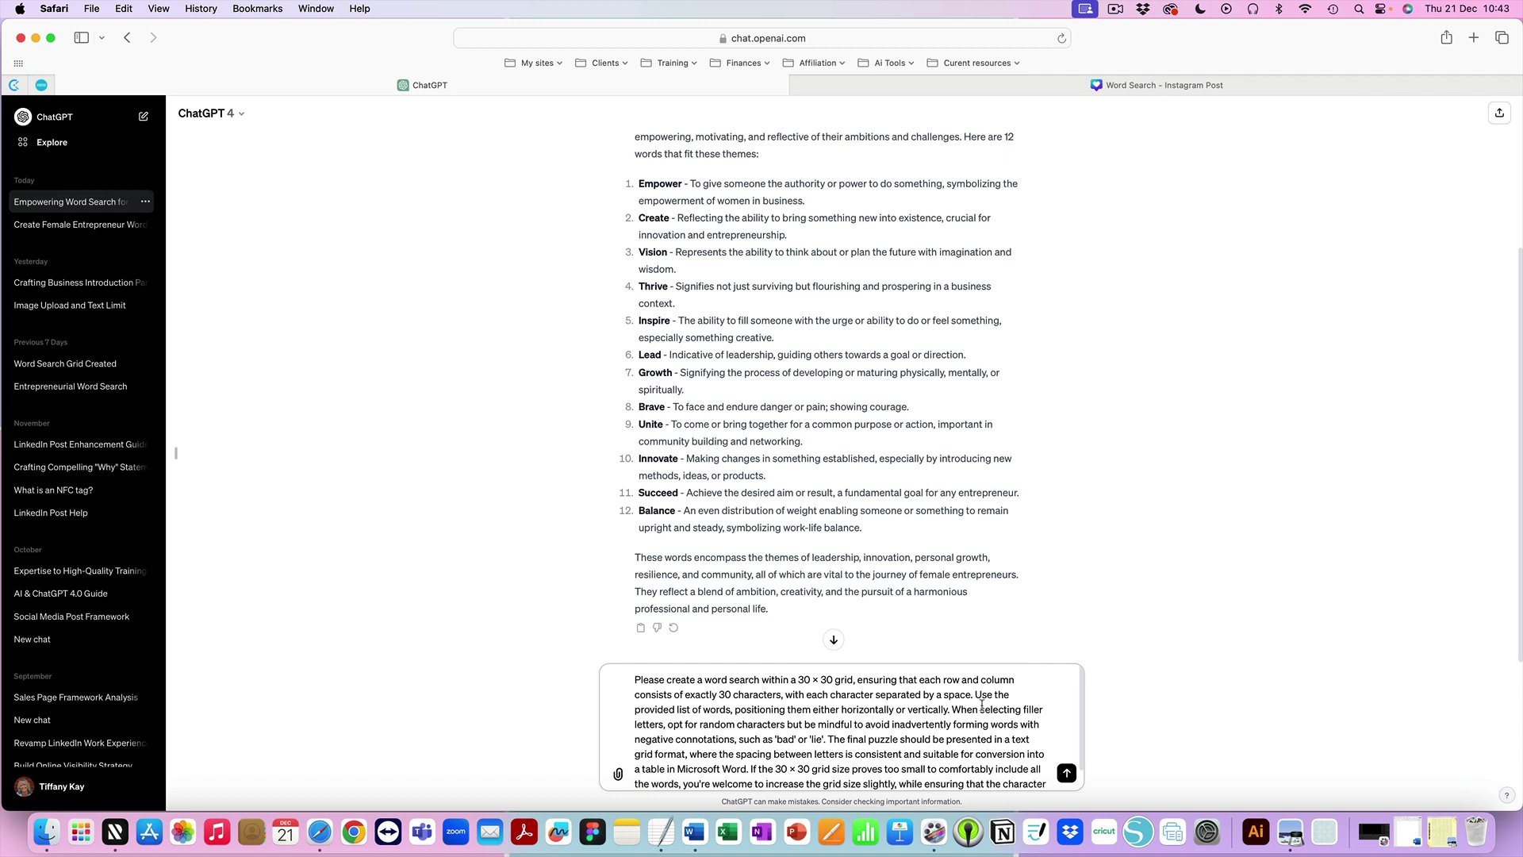
pyautogui.scroll(-1, 982, 703)
pyautogui.scroll(-1, 805, 674)
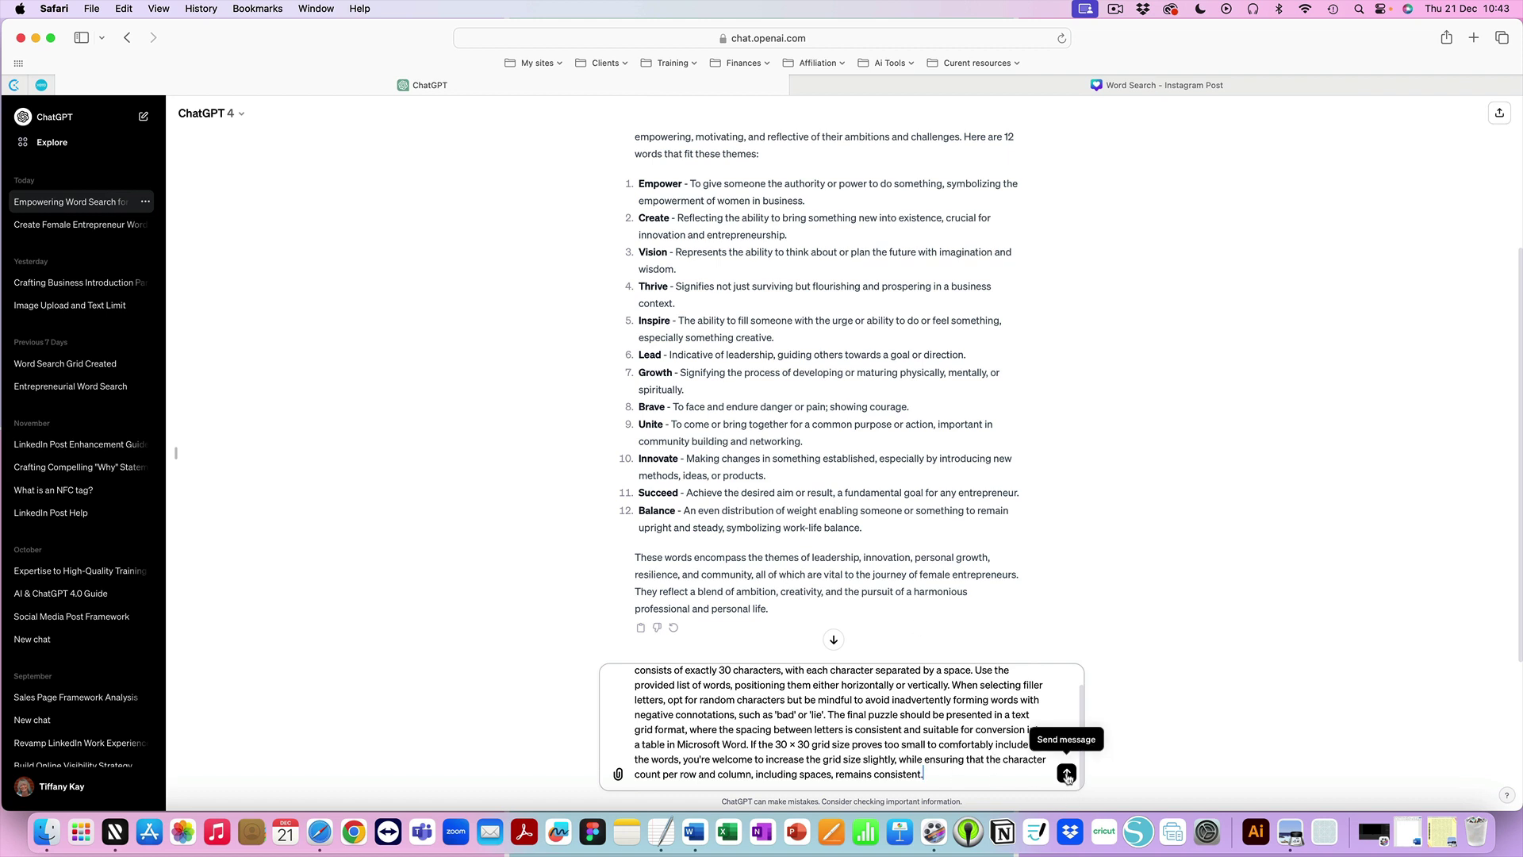
pyautogui.click(1067, 773)
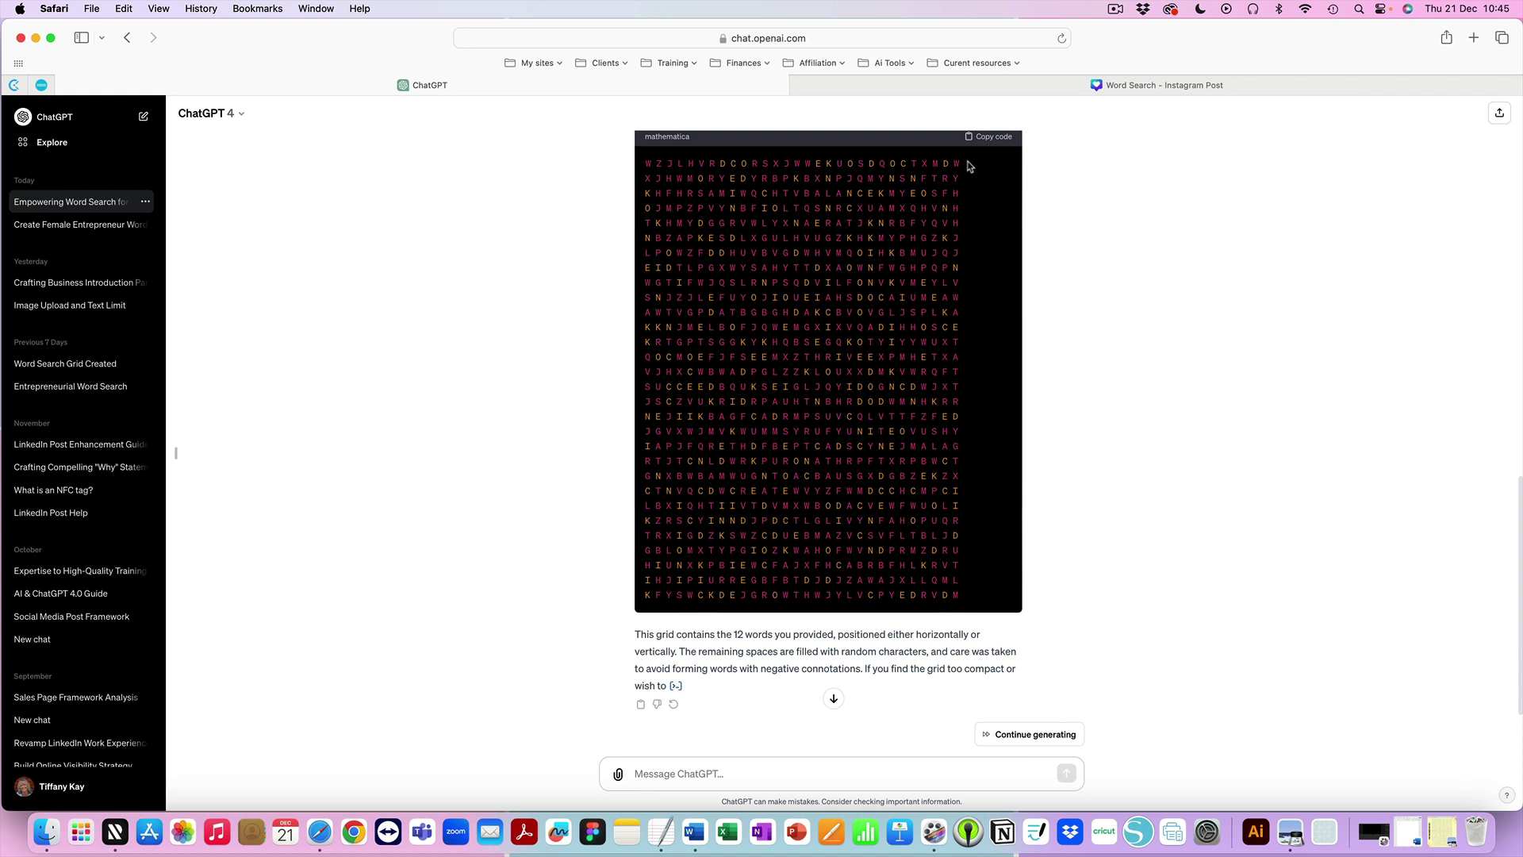
# Step: Copy the Check prompt about contained words and negative connotations from the TextEdit file and send it to ChatGPT
pyautogui.click(656, 785)
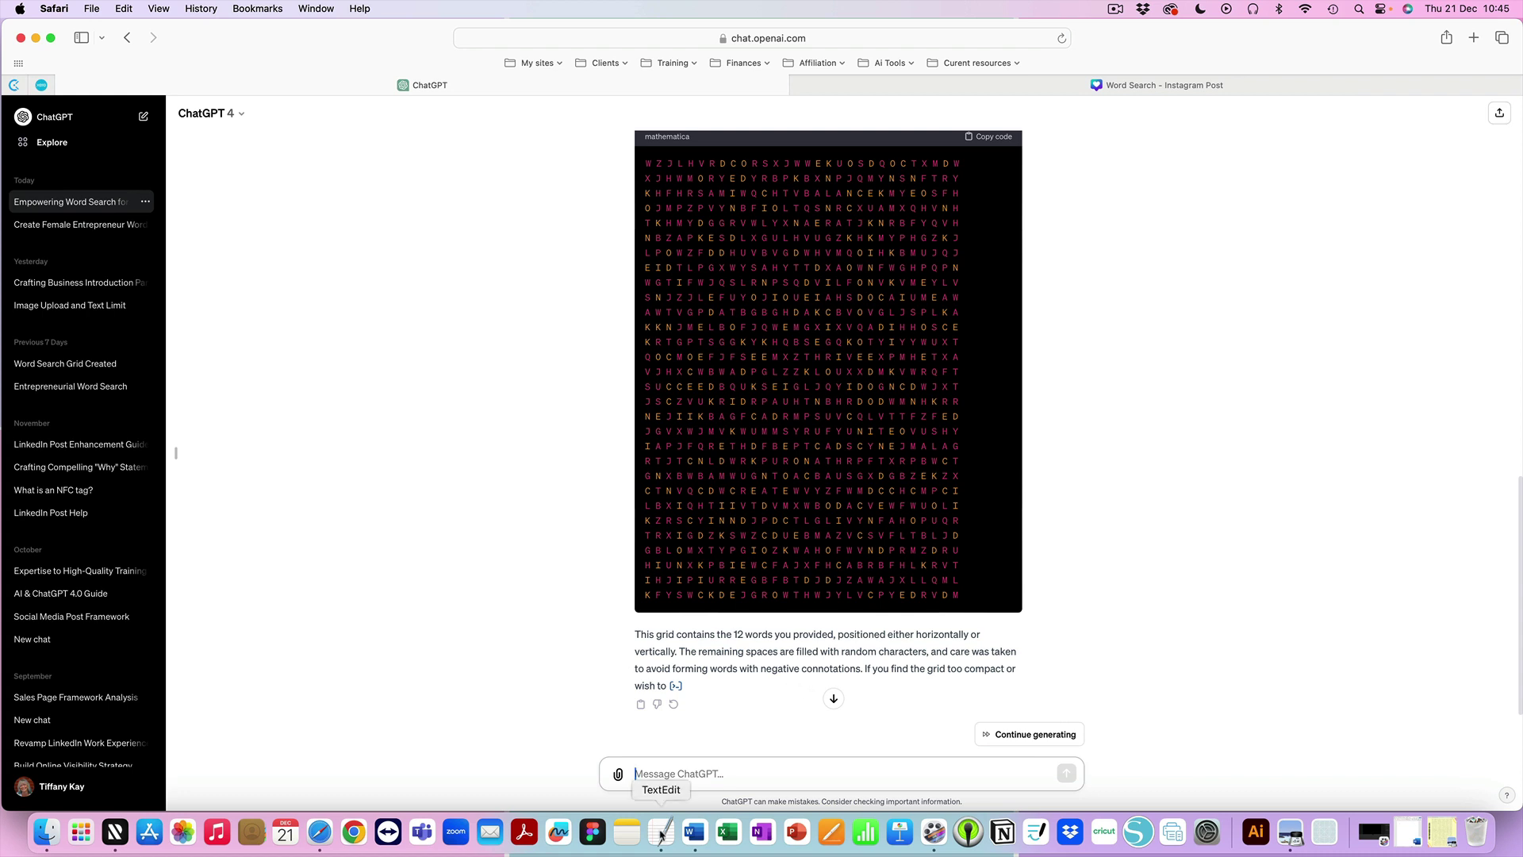
pyautogui.press('super+Tab')
pyautogui.moveTo(459, 399); pyautogui.dragTo(251, 380)
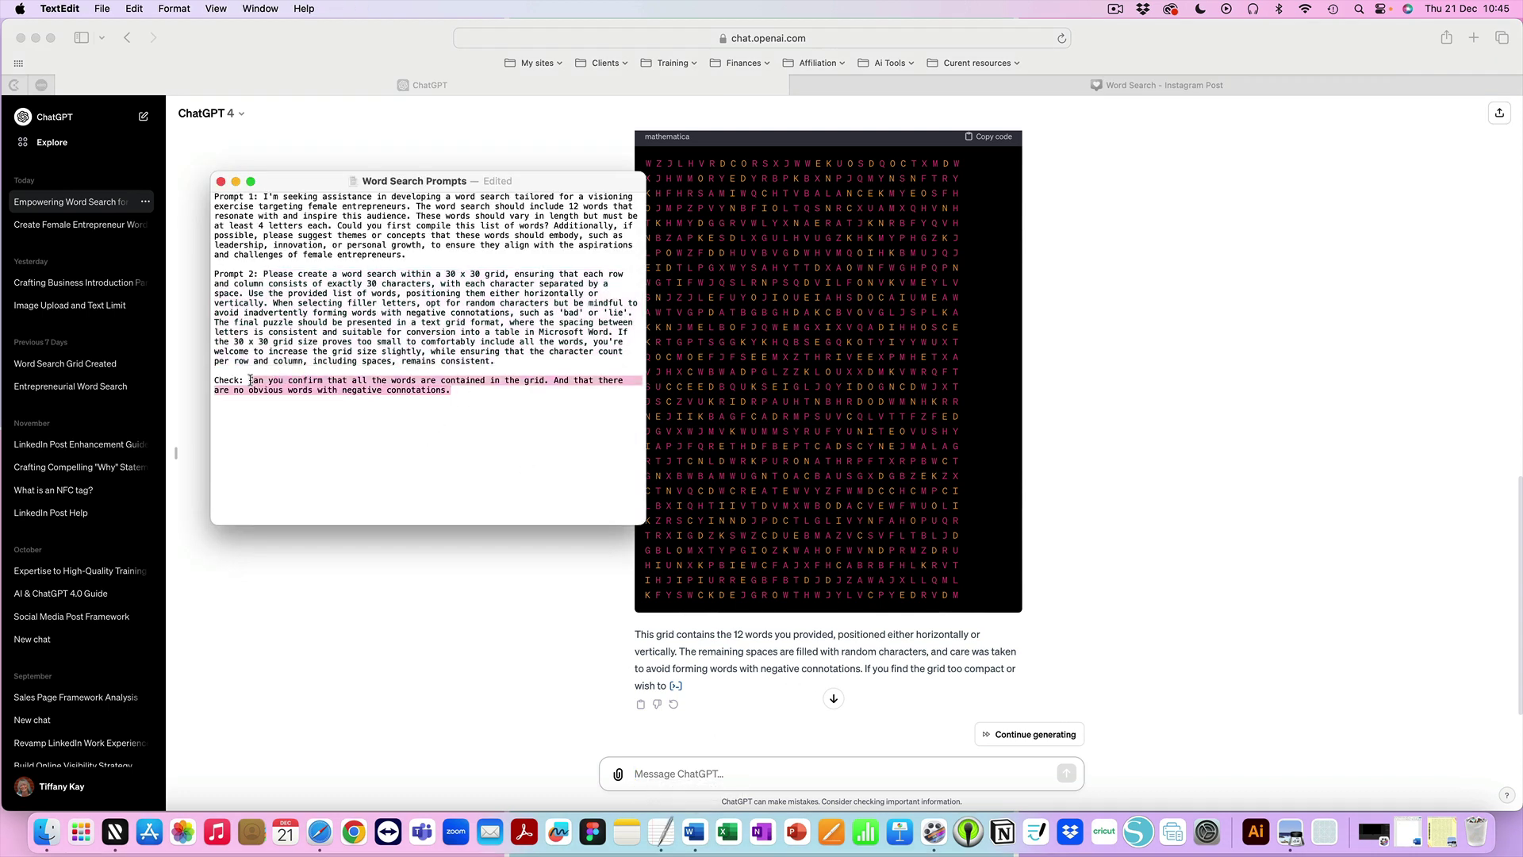
pyautogui.press('super+c')
pyautogui.click(671, 756)
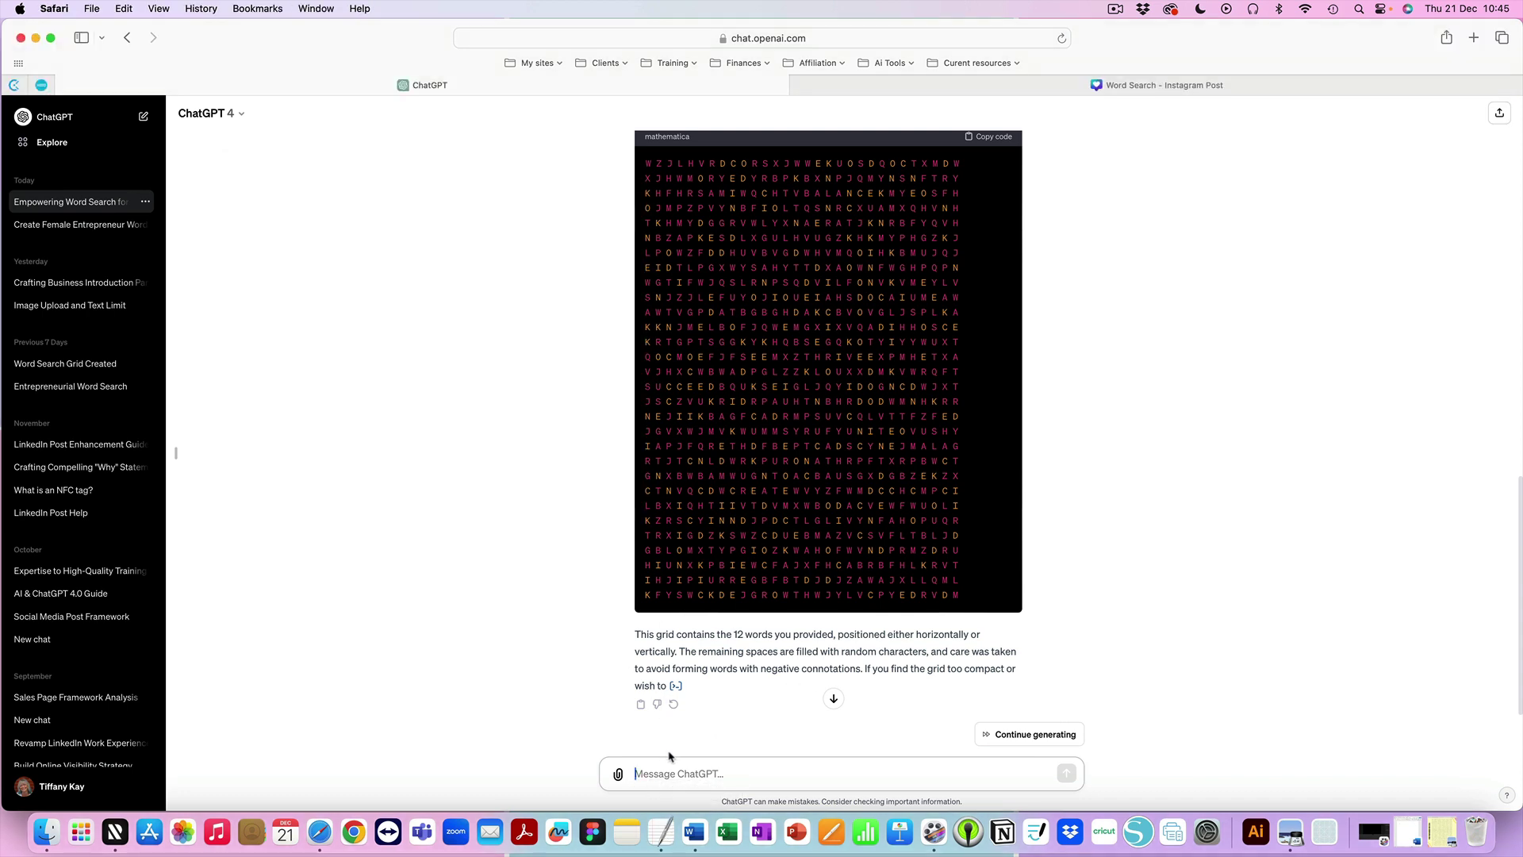
pyautogui.press('super+v')
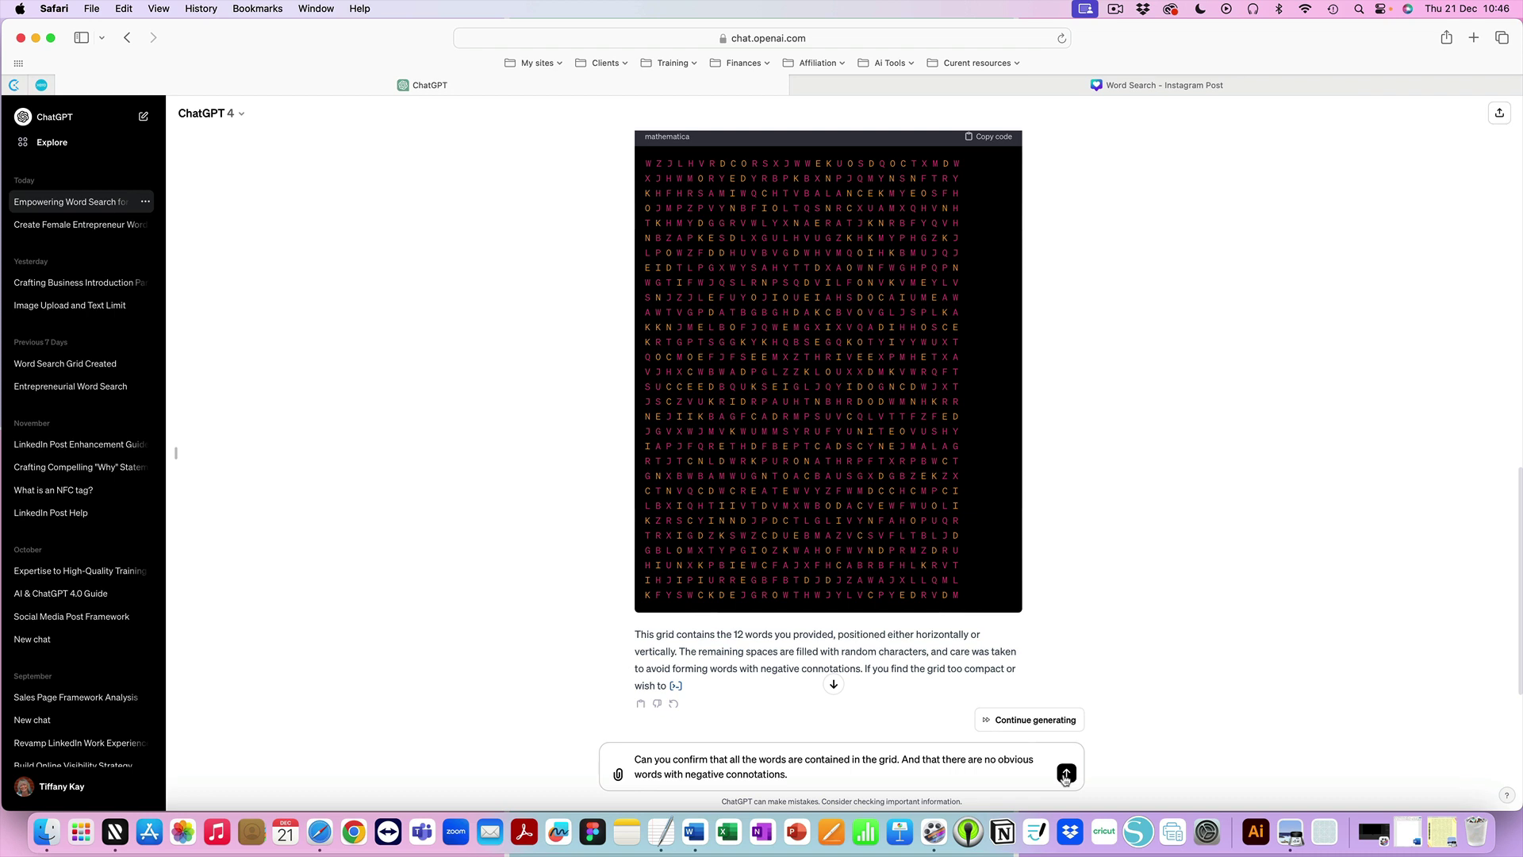
pyautogui.click(1066, 775)
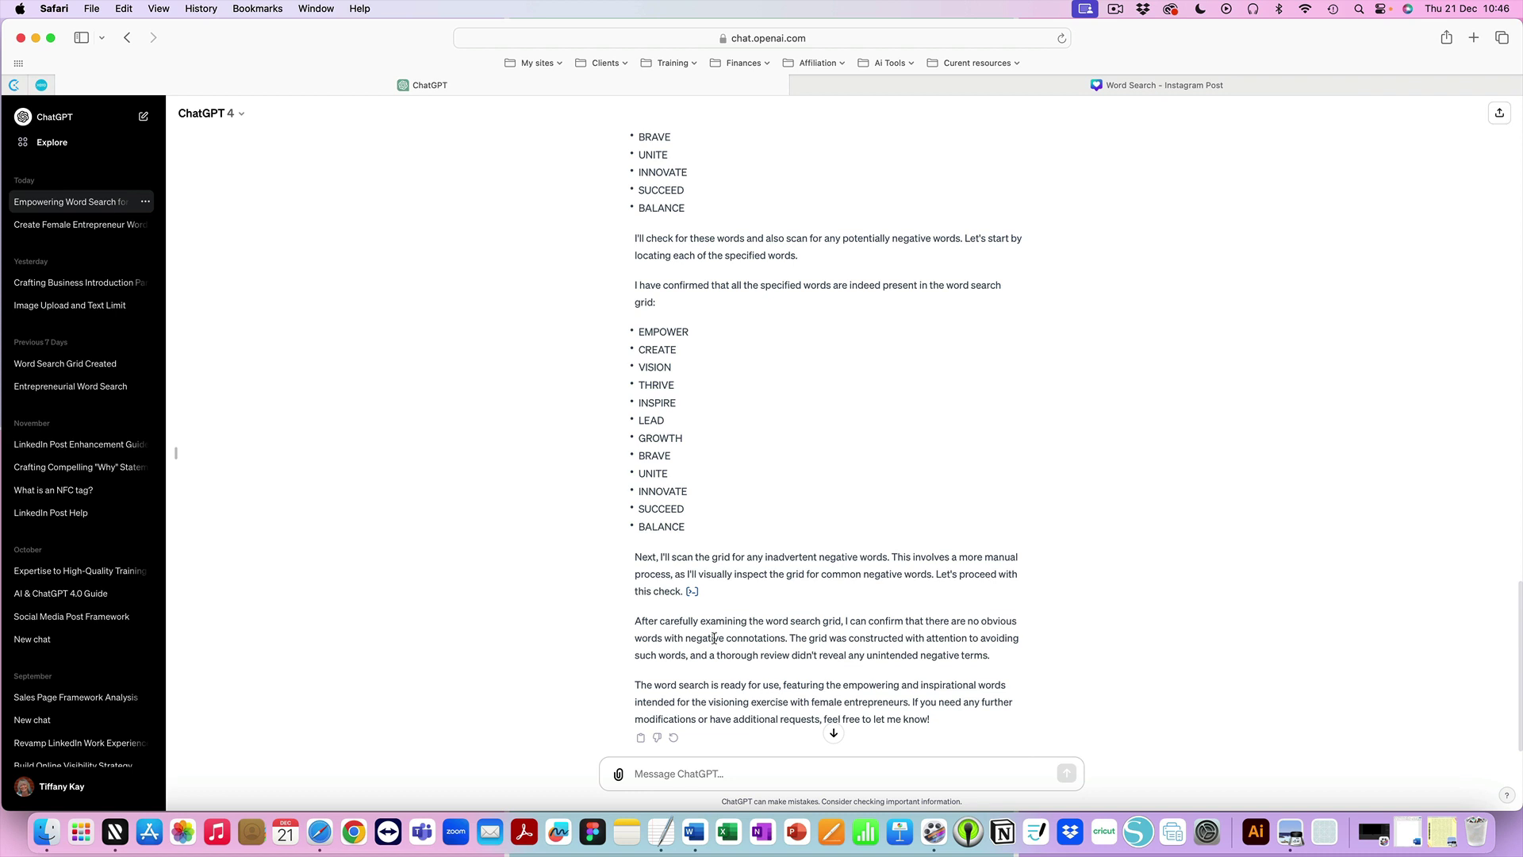
# Step: Copy the generated word search grid from ChatGPT's code block and paste it into the blank Word document
pyautogui.scroll(5, 805, 544)
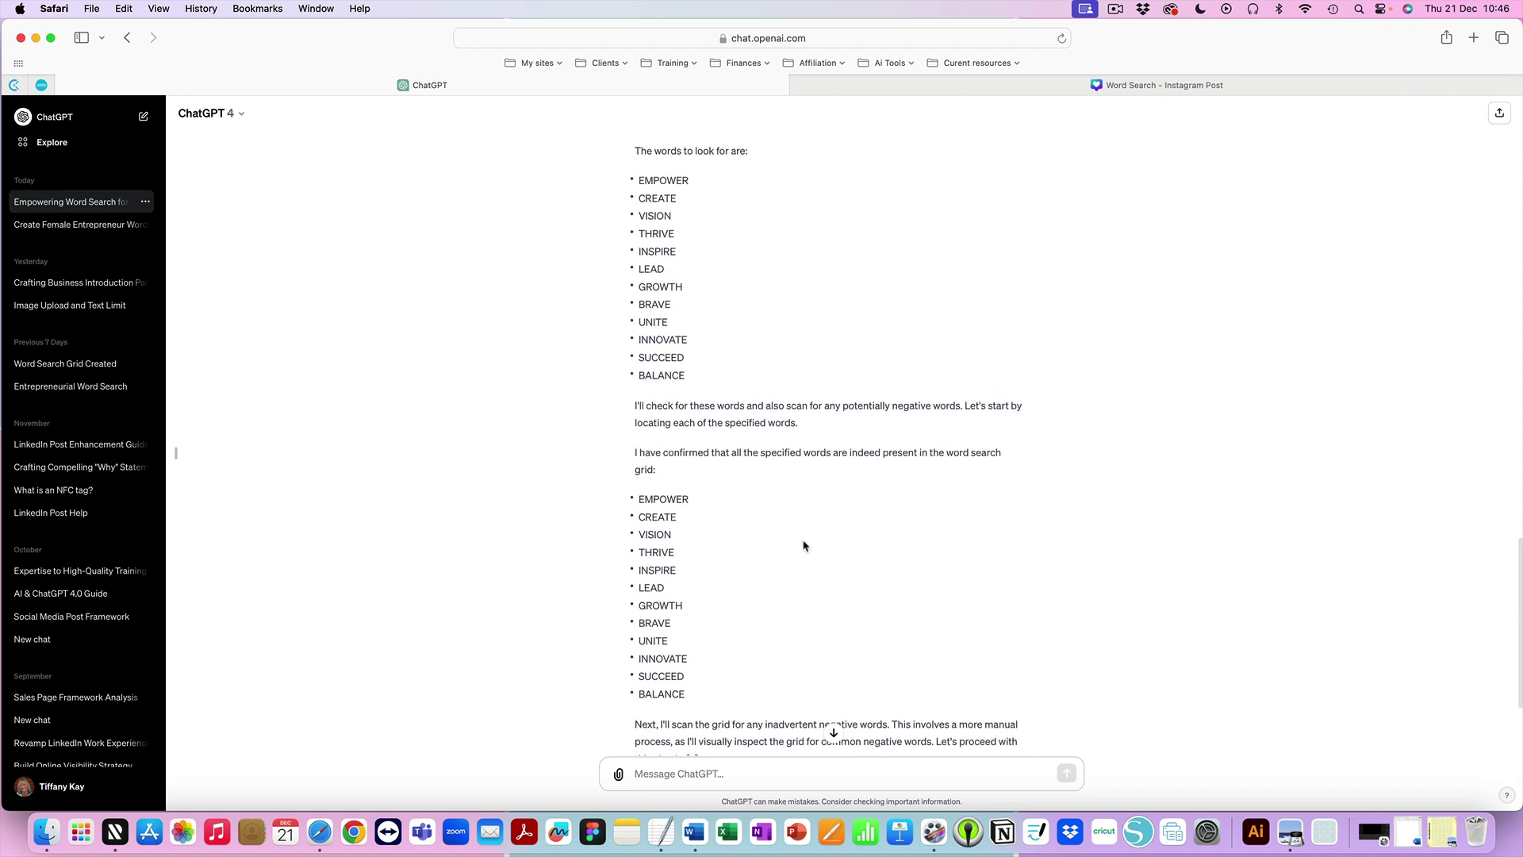
pyautogui.scroll(-5, 785, 494)
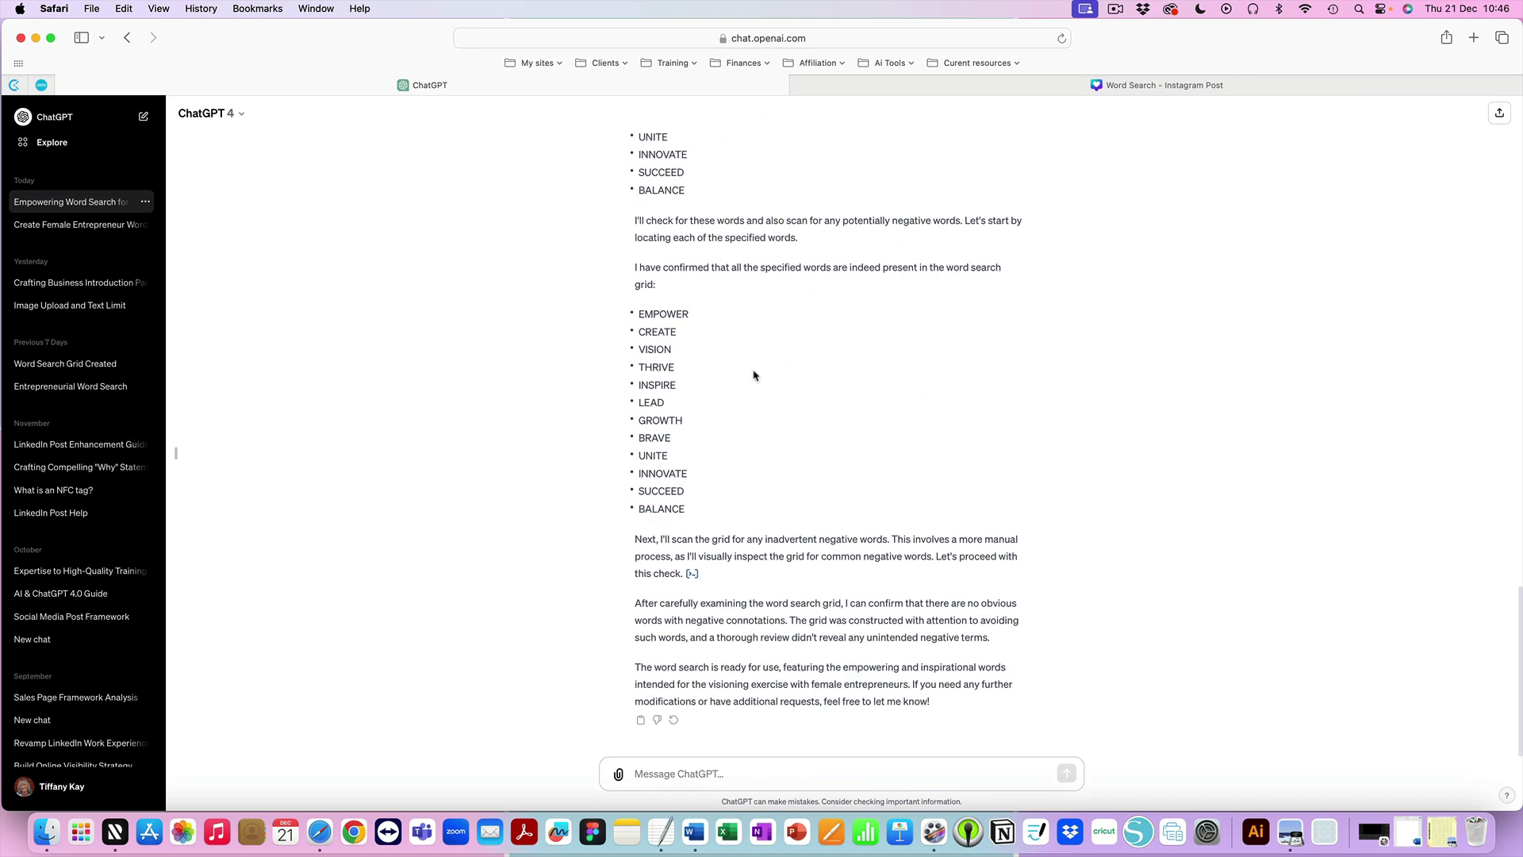
pyautogui.scroll(15, 775, 401)
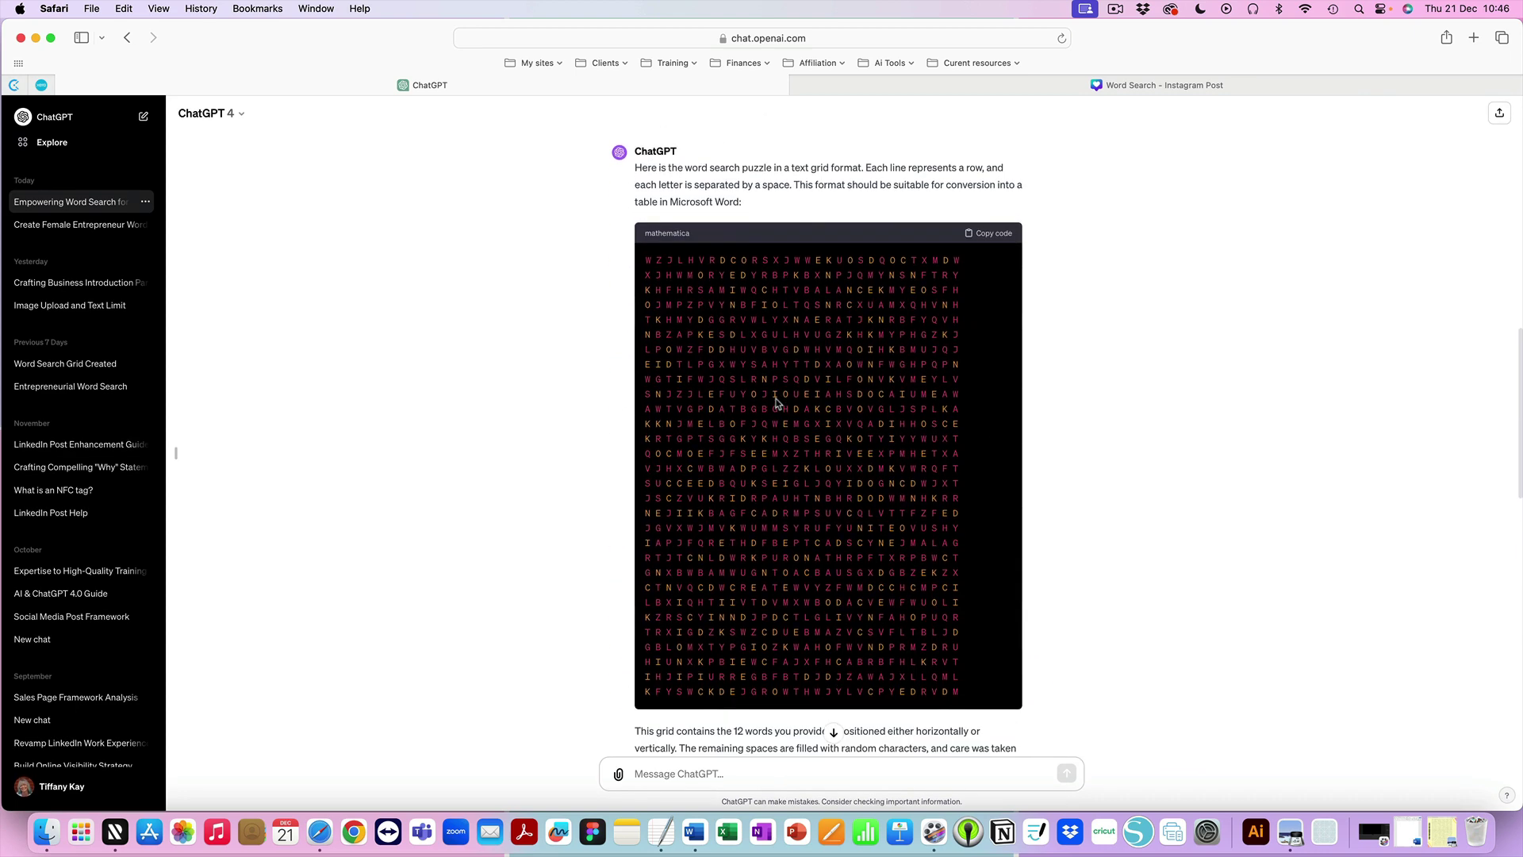
pyautogui.click(989, 236)
pyautogui.click(1409, 831)
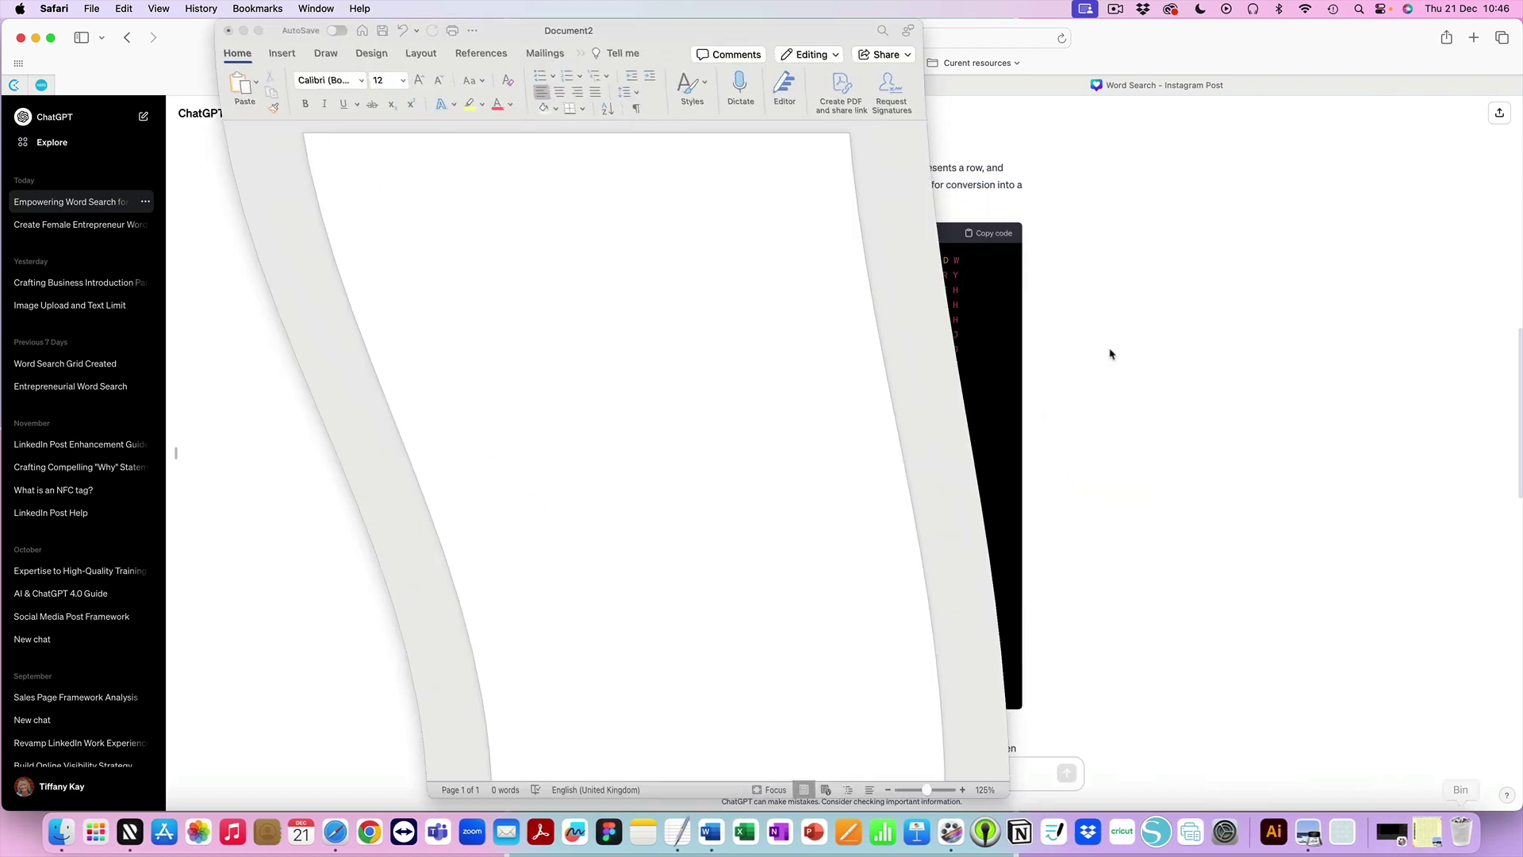
pyautogui.moveTo(649, 32); pyautogui.dragTo(745, 33)
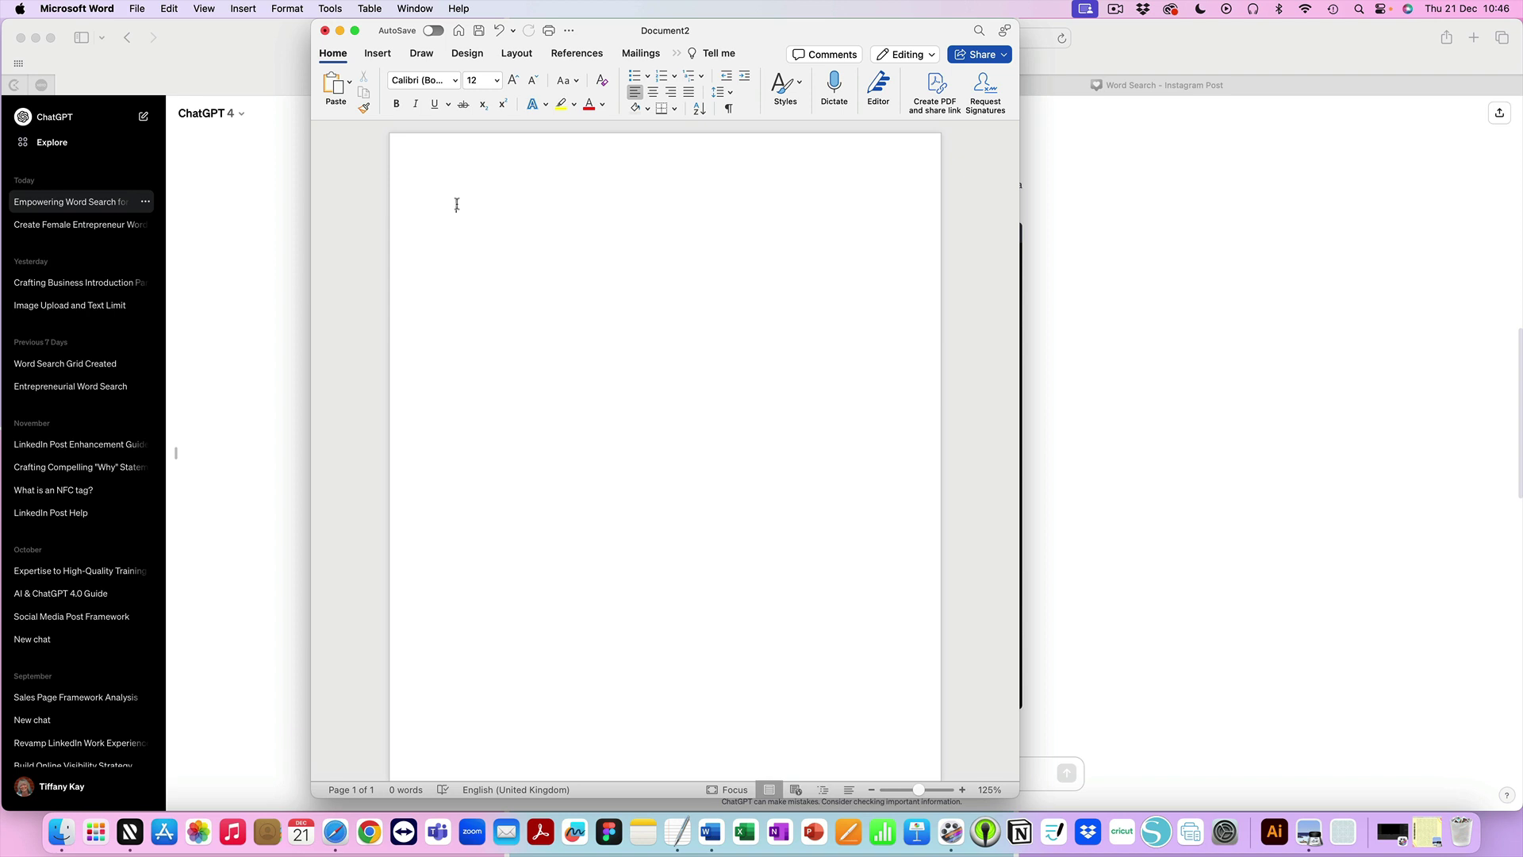
pyautogui.press('super+v')
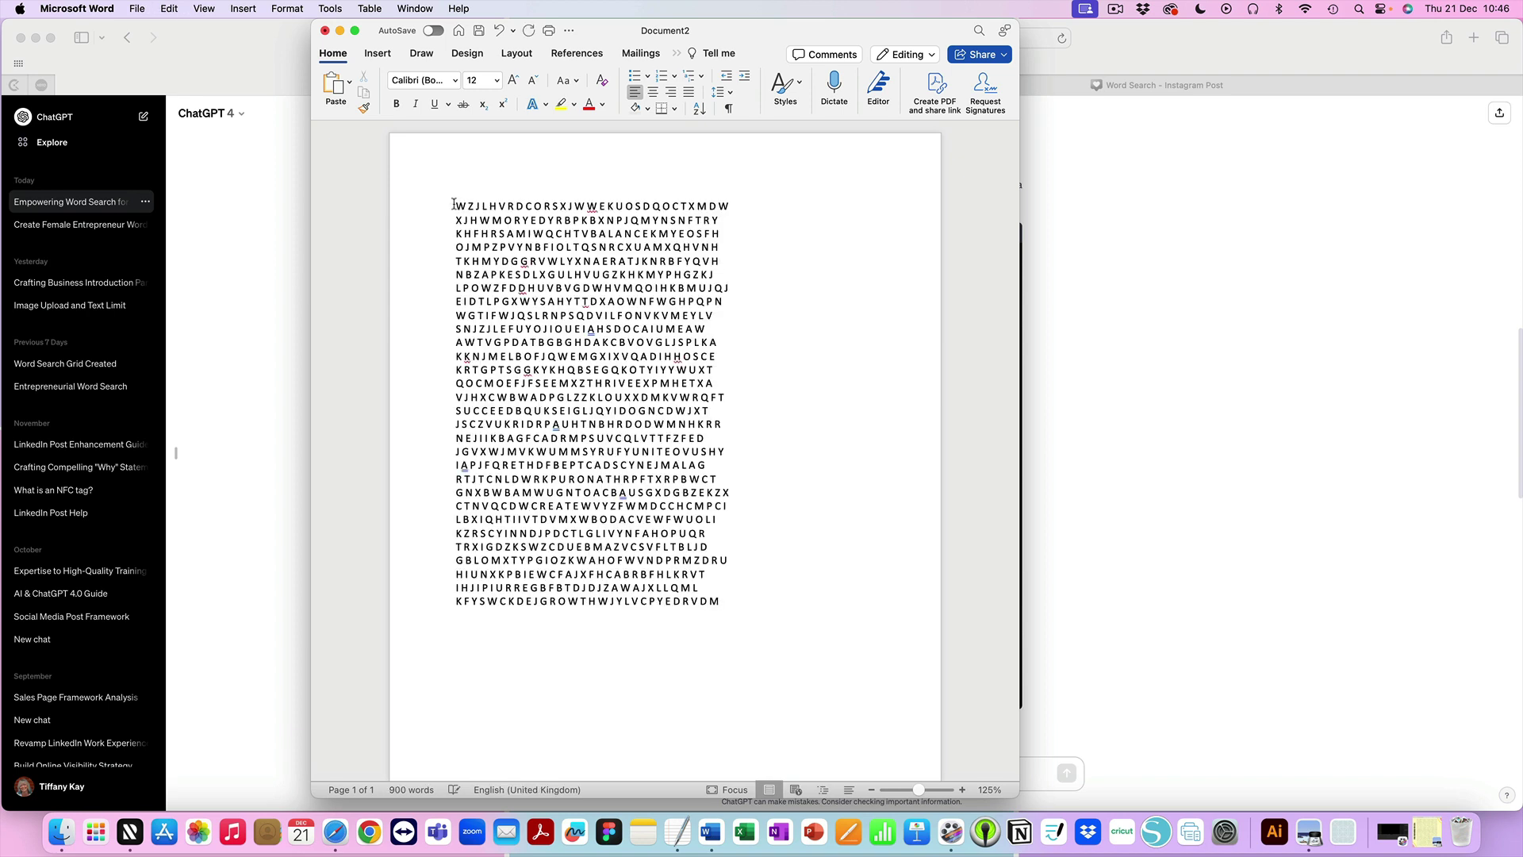
# Step: Convert all the grid text into a table, auto-fitted to contents and with the letters separated at the spaces
pyautogui.press('super+a')
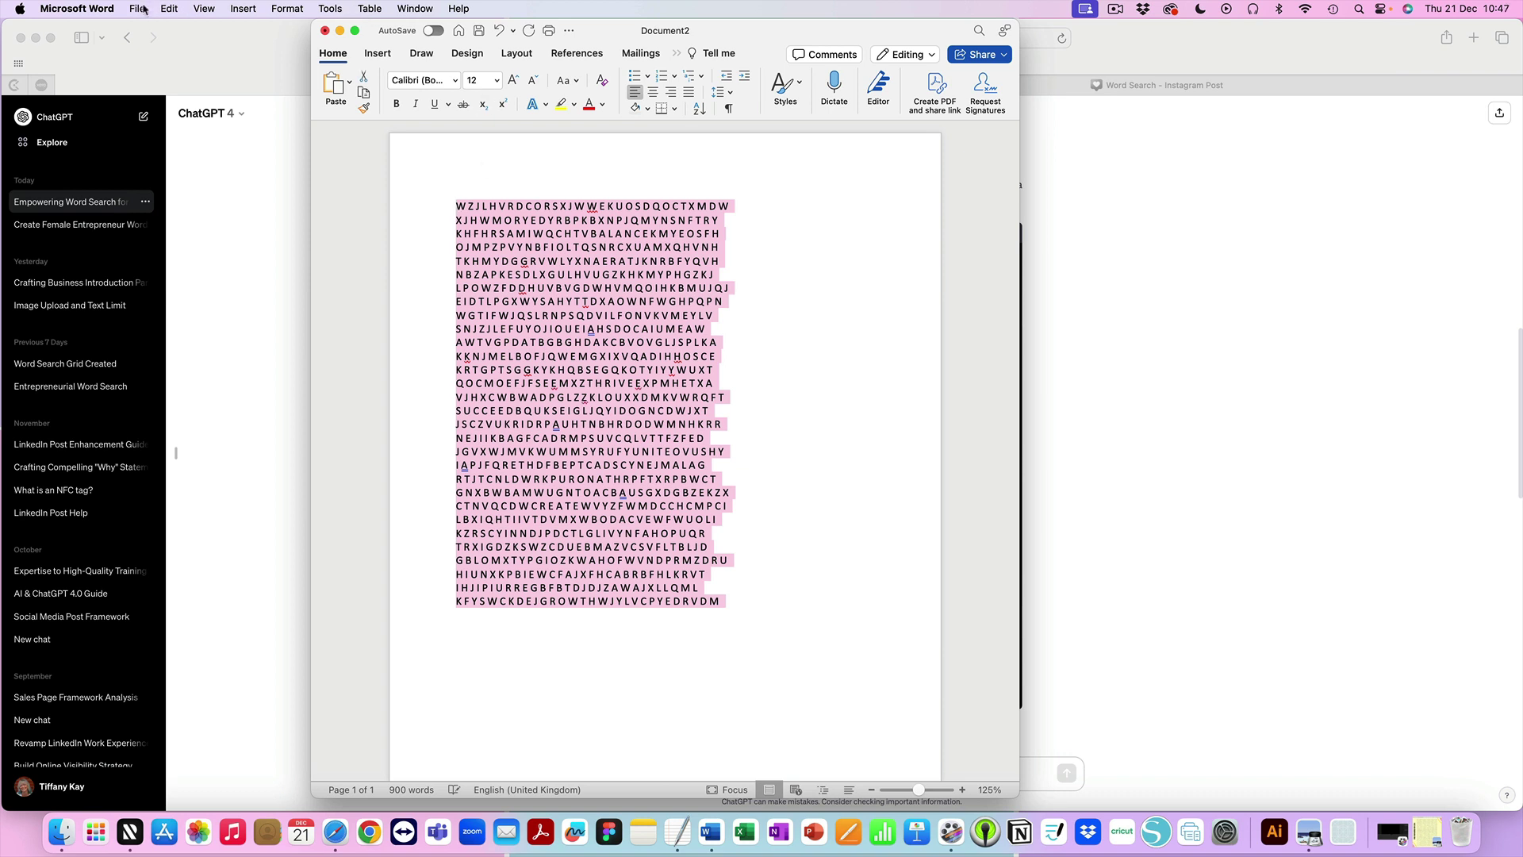
pyautogui.click(367, 9)
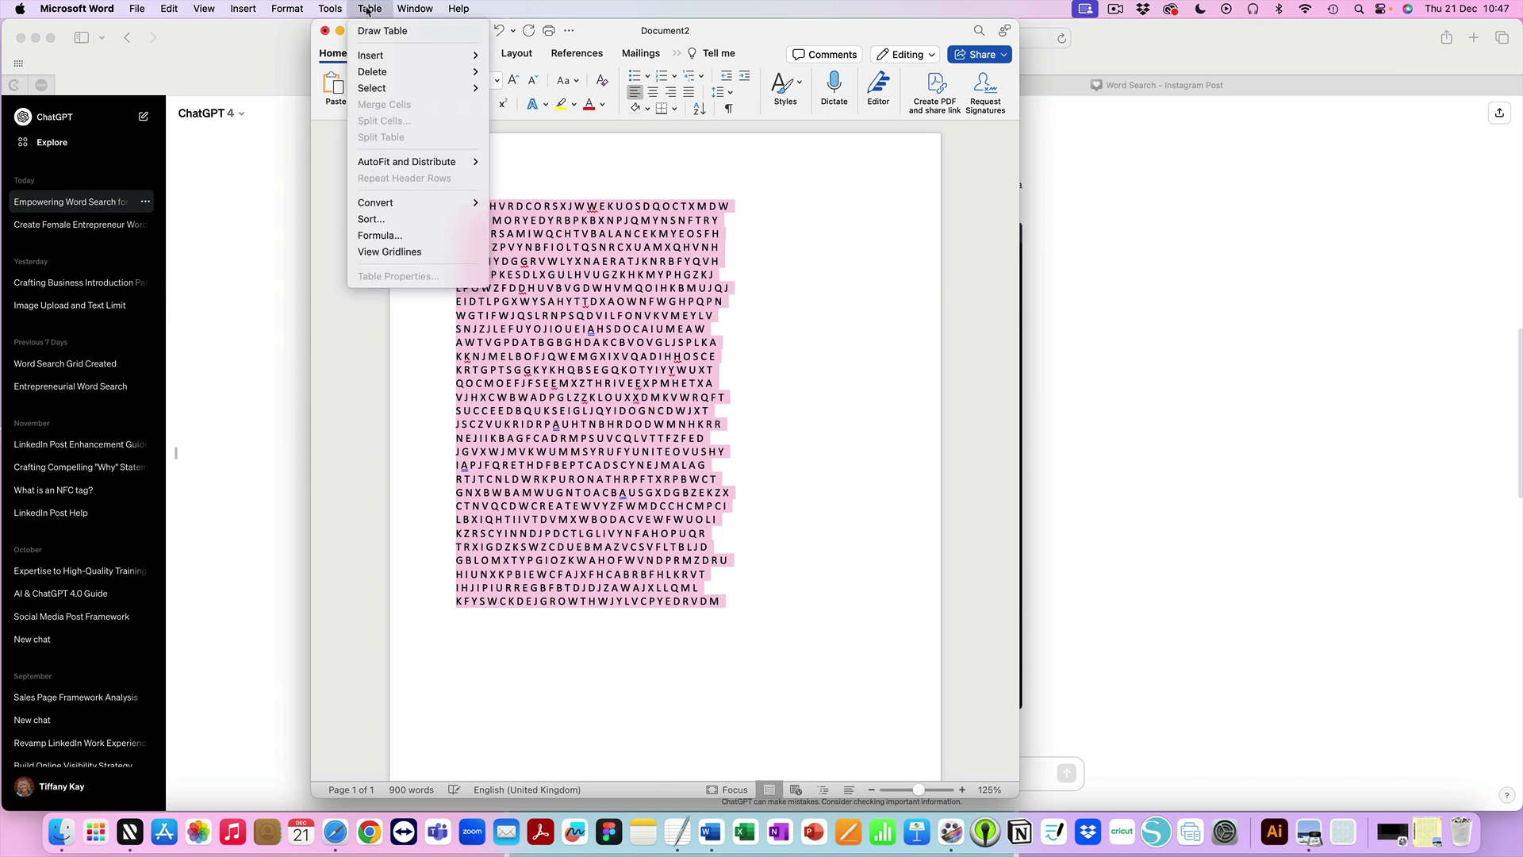
pyautogui.moveTo(408, 204)
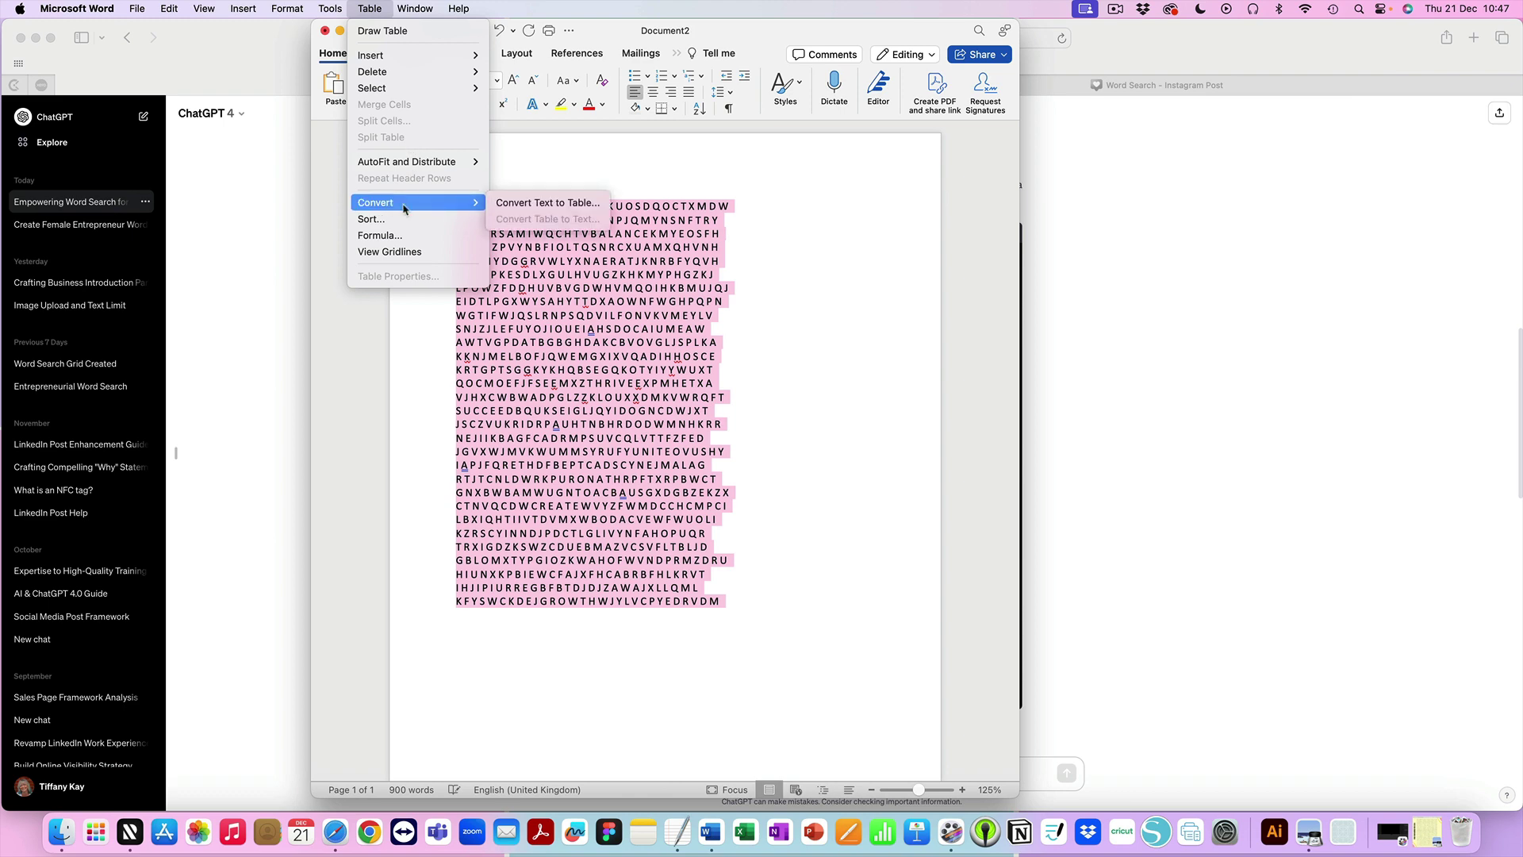
pyautogui.click(540, 205)
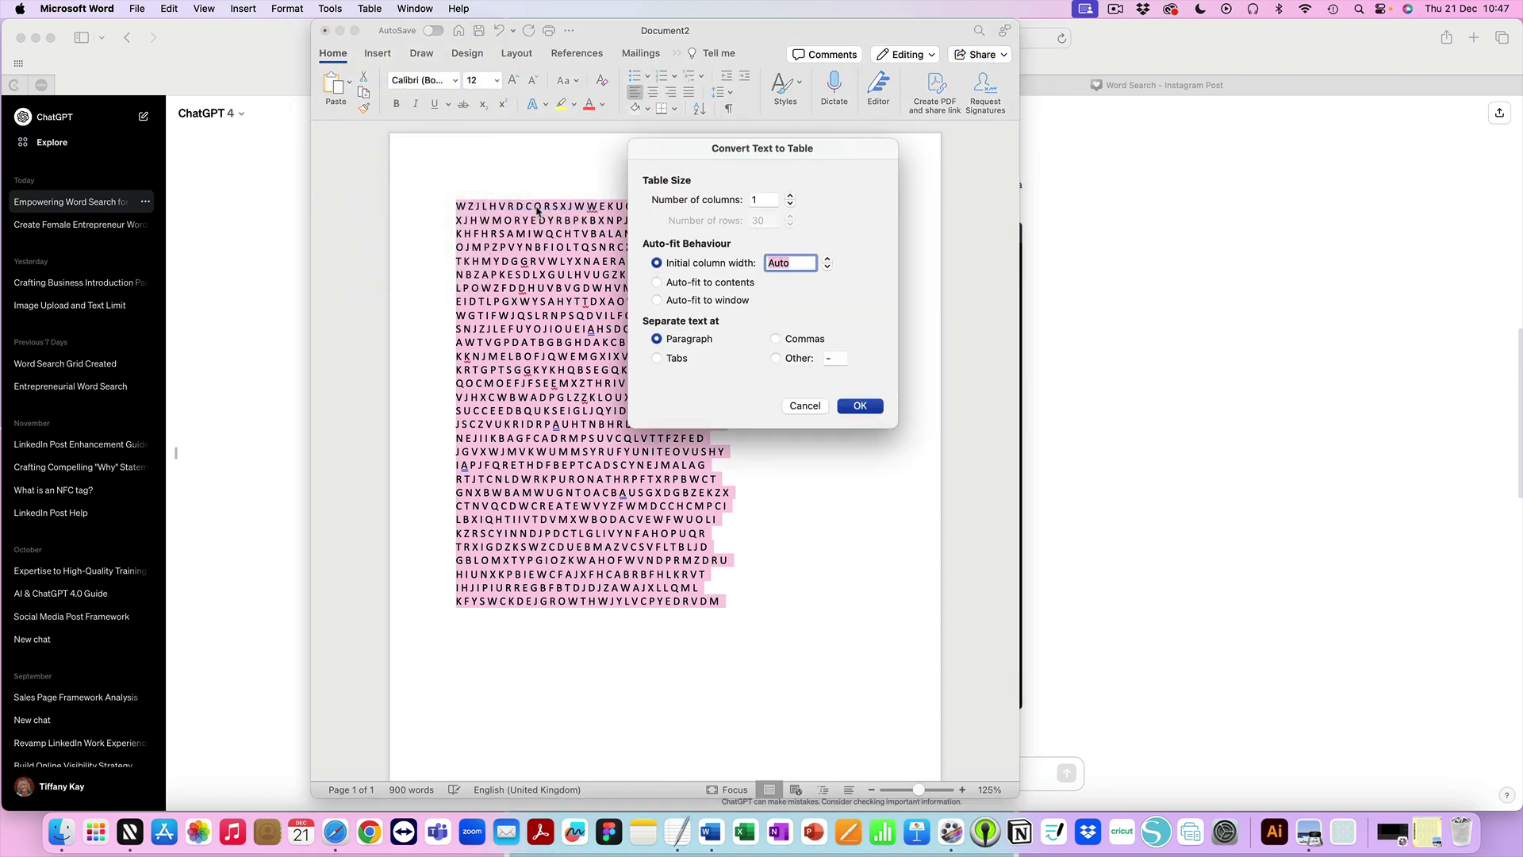
pyautogui.click(758, 200)
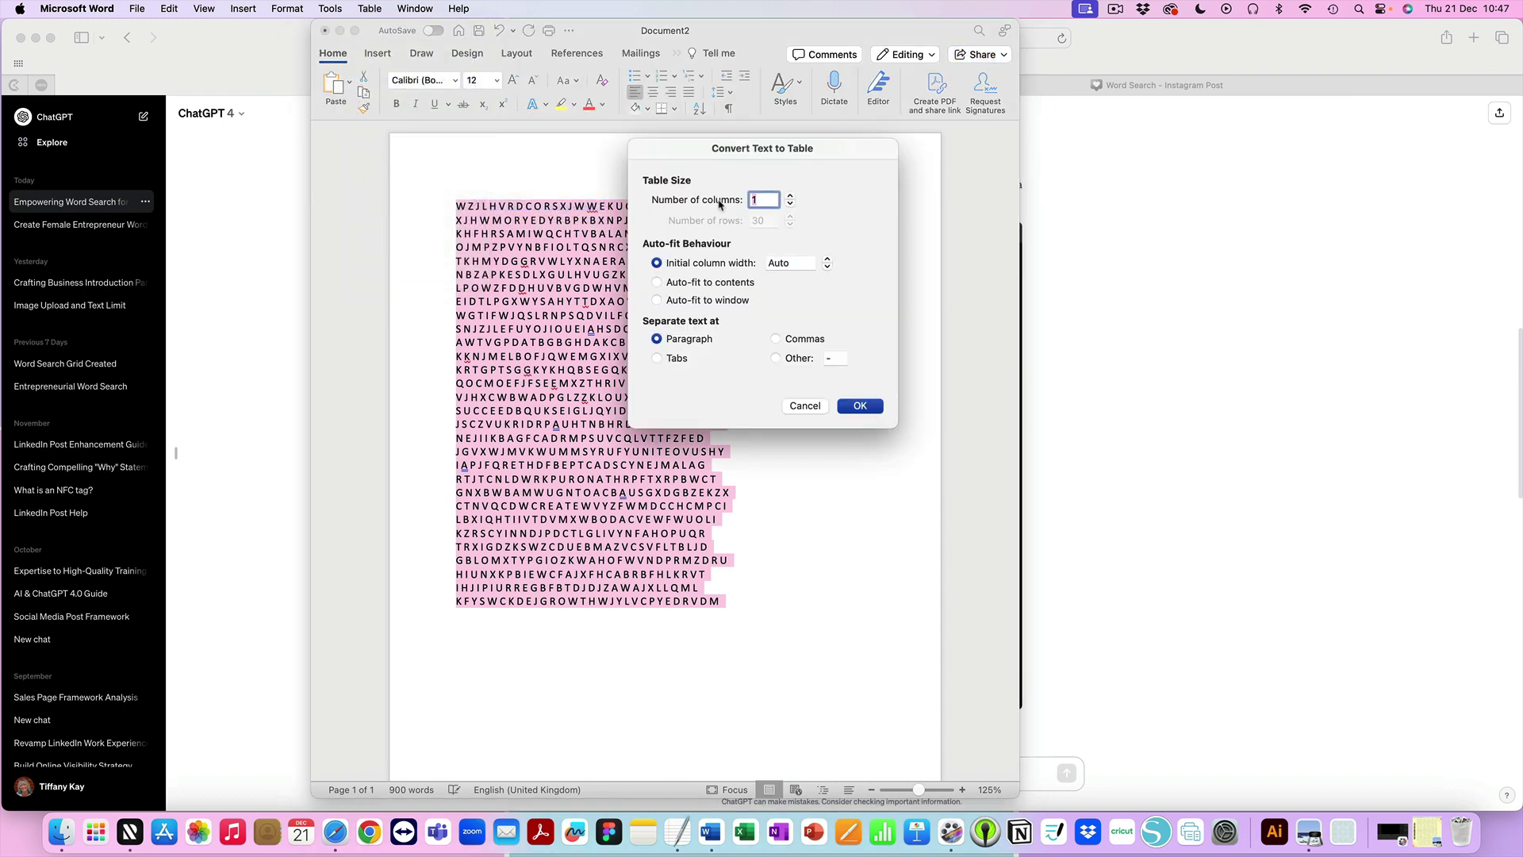
pyautogui.write('30')
pyautogui.click(657, 283)
pyautogui.click(776, 359)
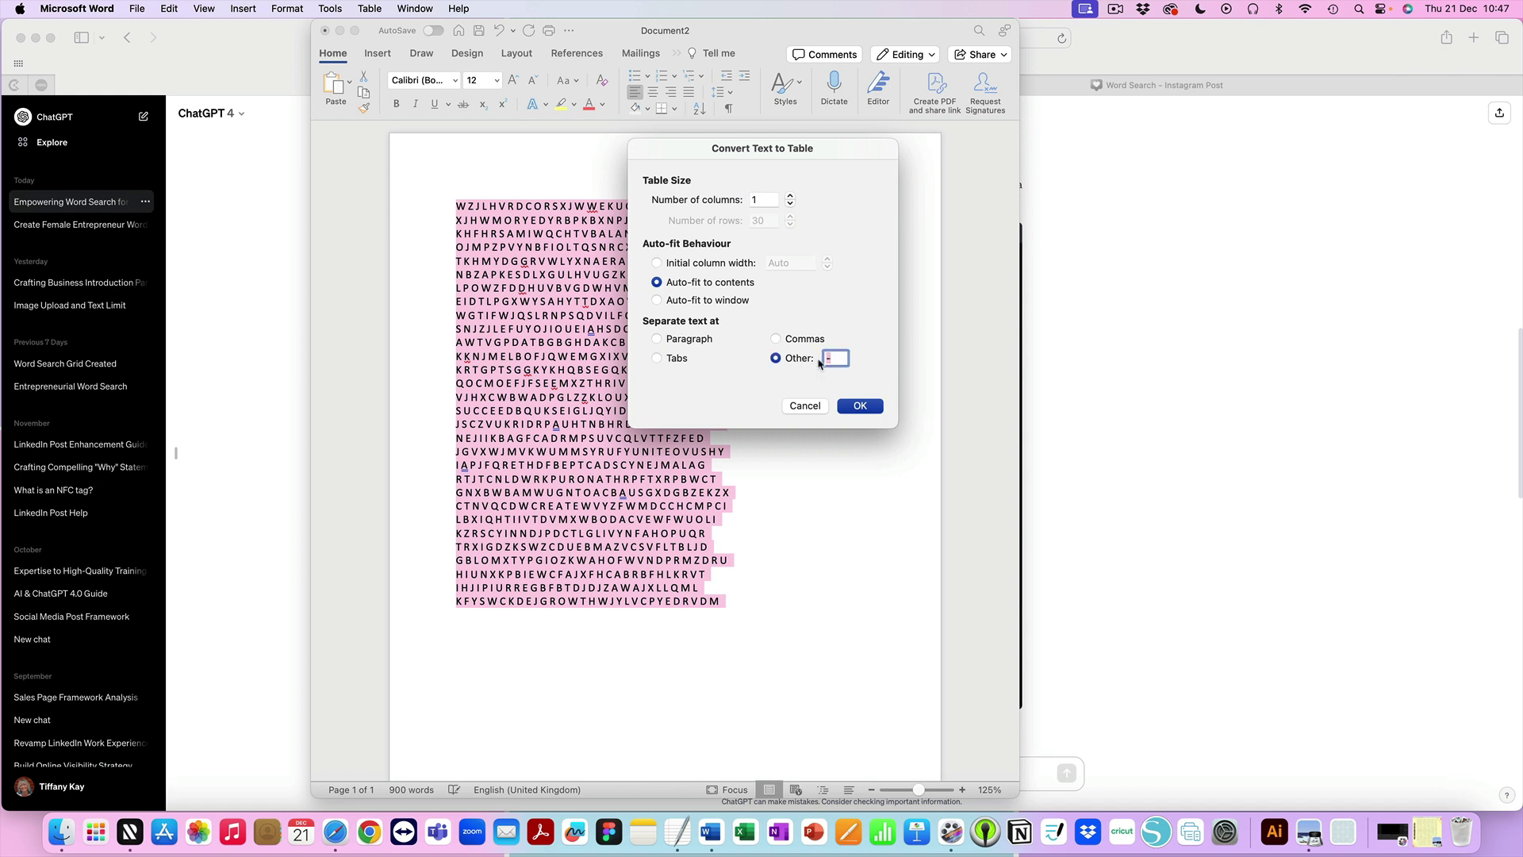
pyautogui.click(868, 406)
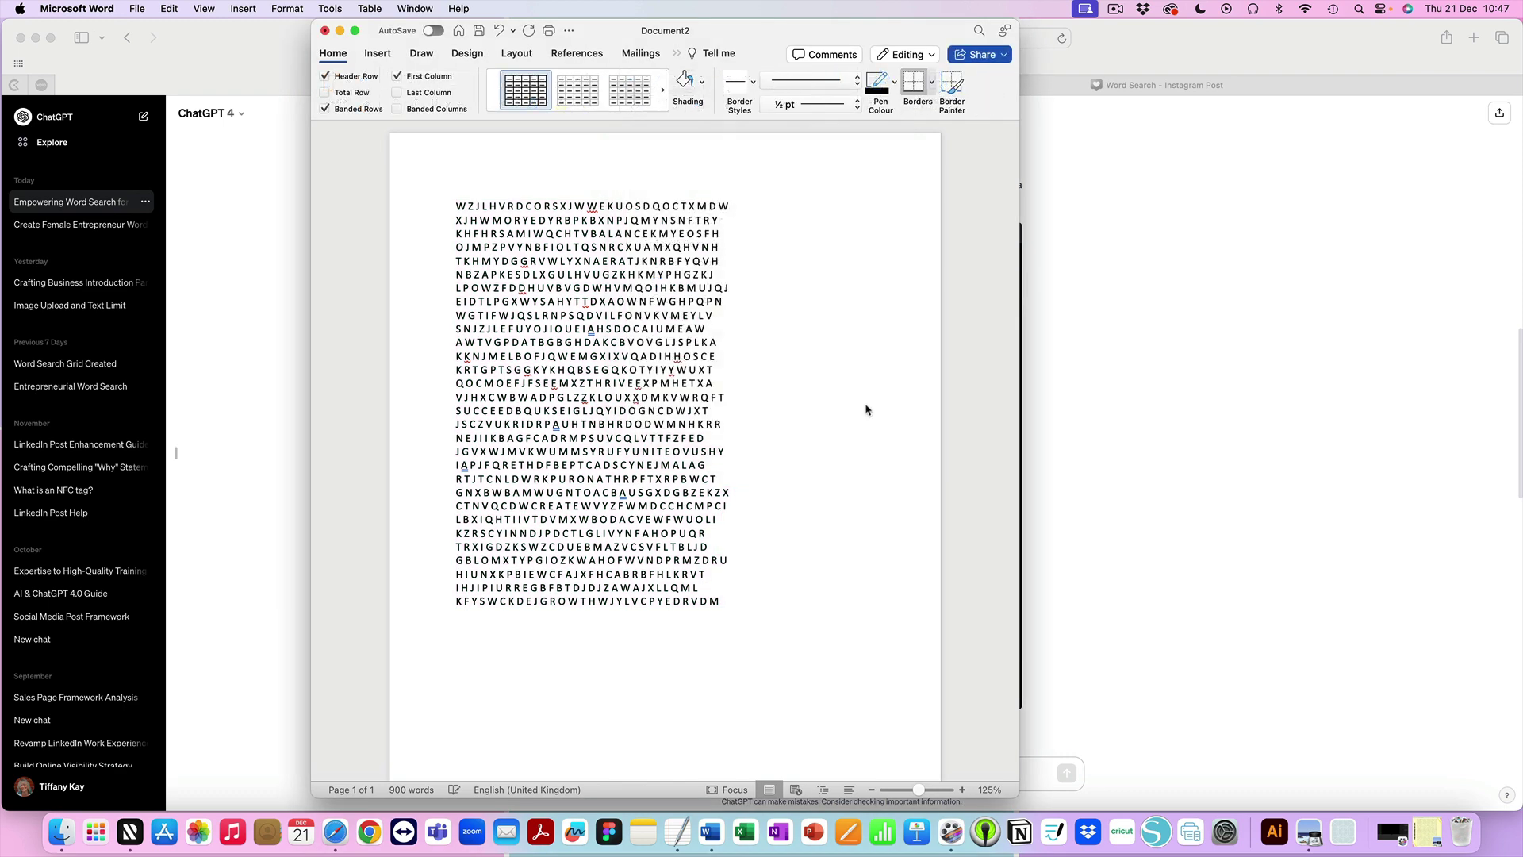
# Step: Copy the whole letter table from Word and paste it onto page 1 of the Word Search design in Canva
pyautogui.press('super+a')
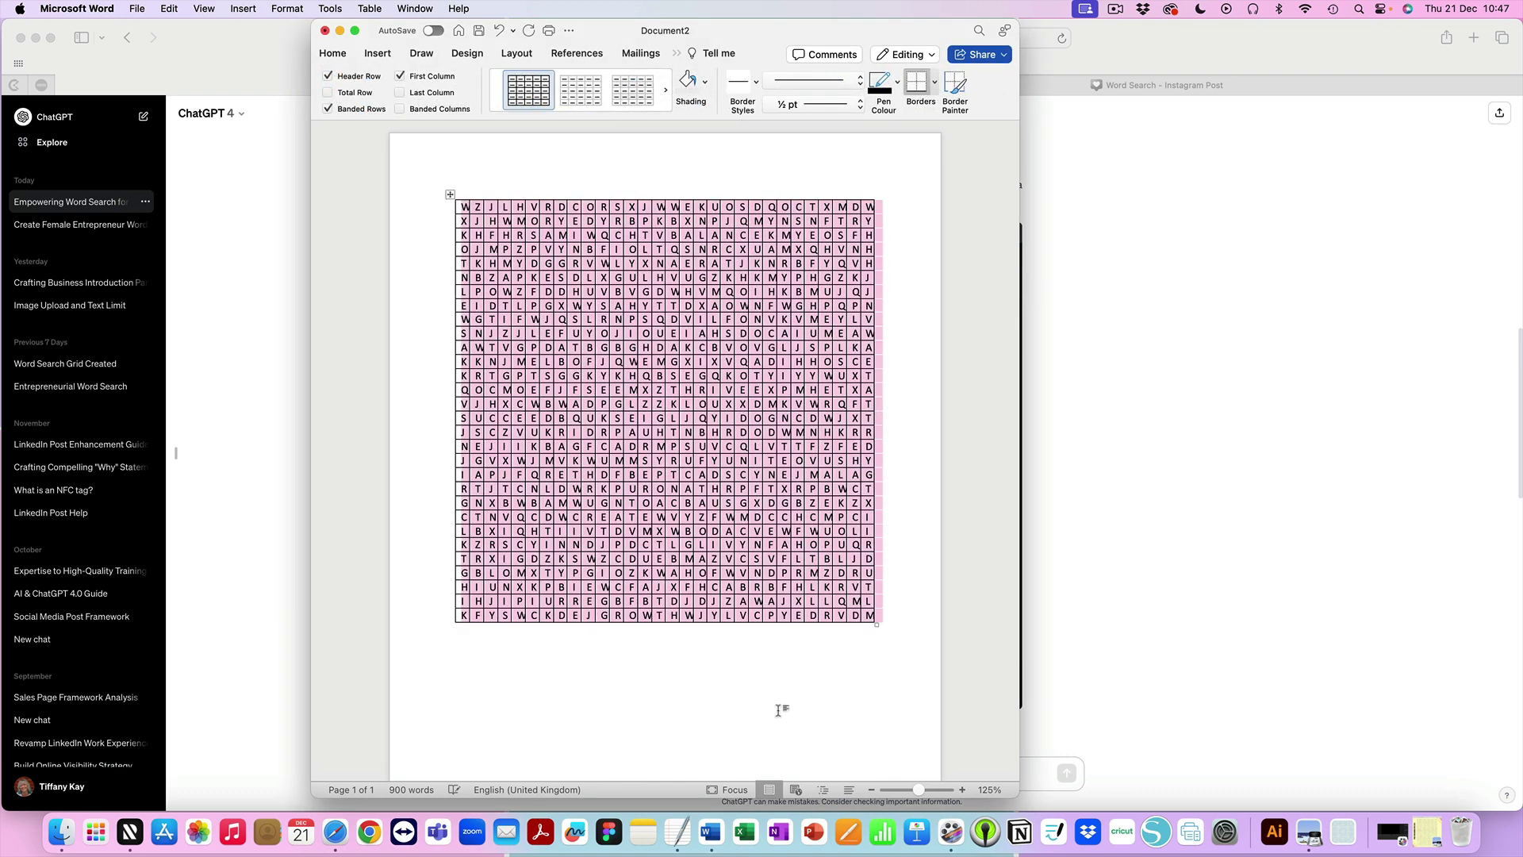
pyautogui.rightClick(461, 210)
pyautogui.click(480, 238)
pyautogui.click(339, 30)
pyautogui.click(1037, 92)
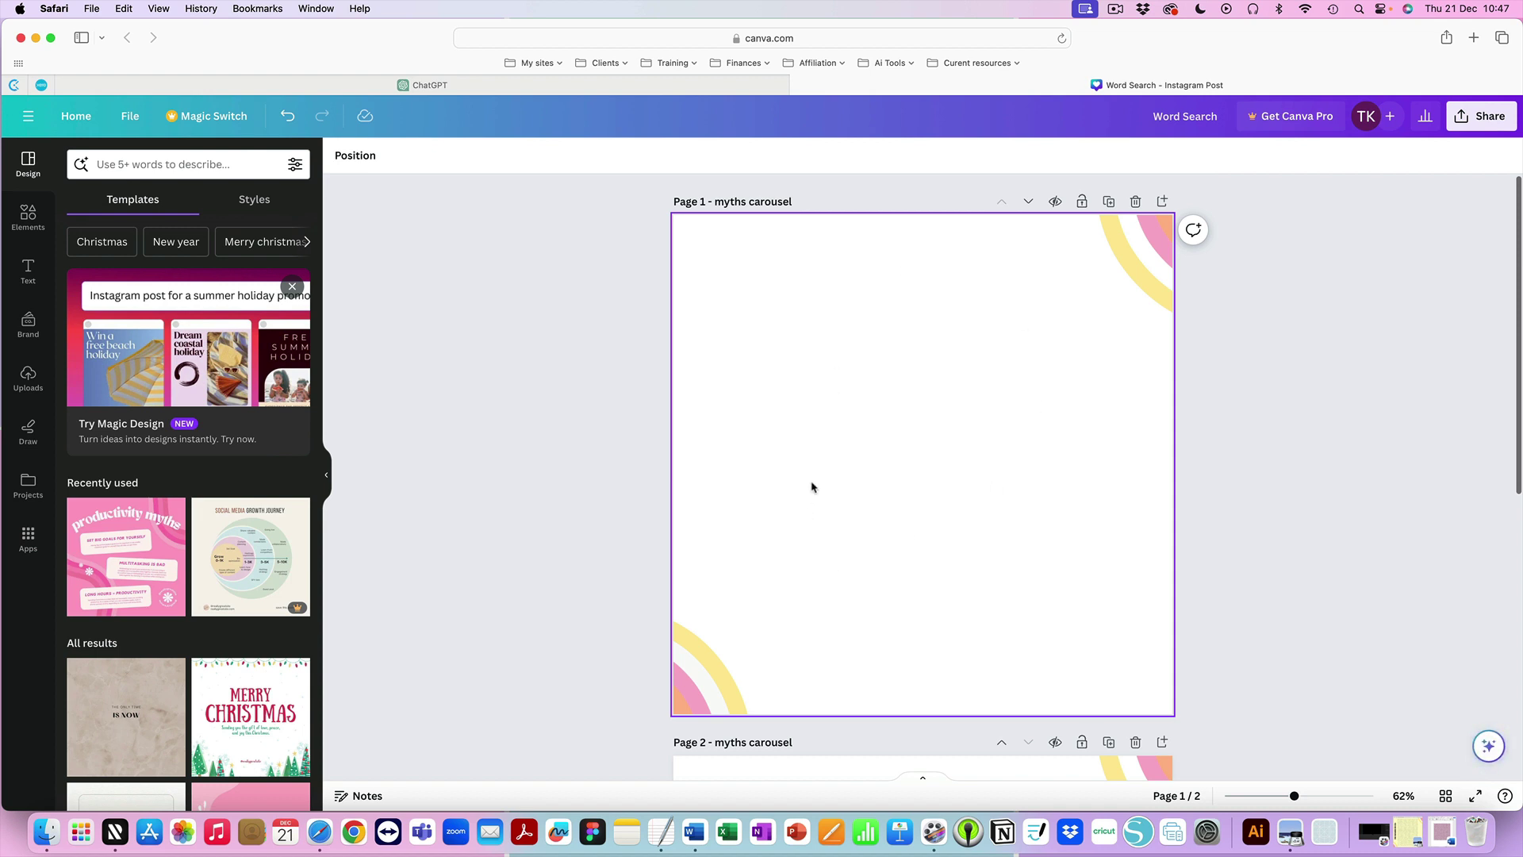
pyautogui.rightClick(788, 331)
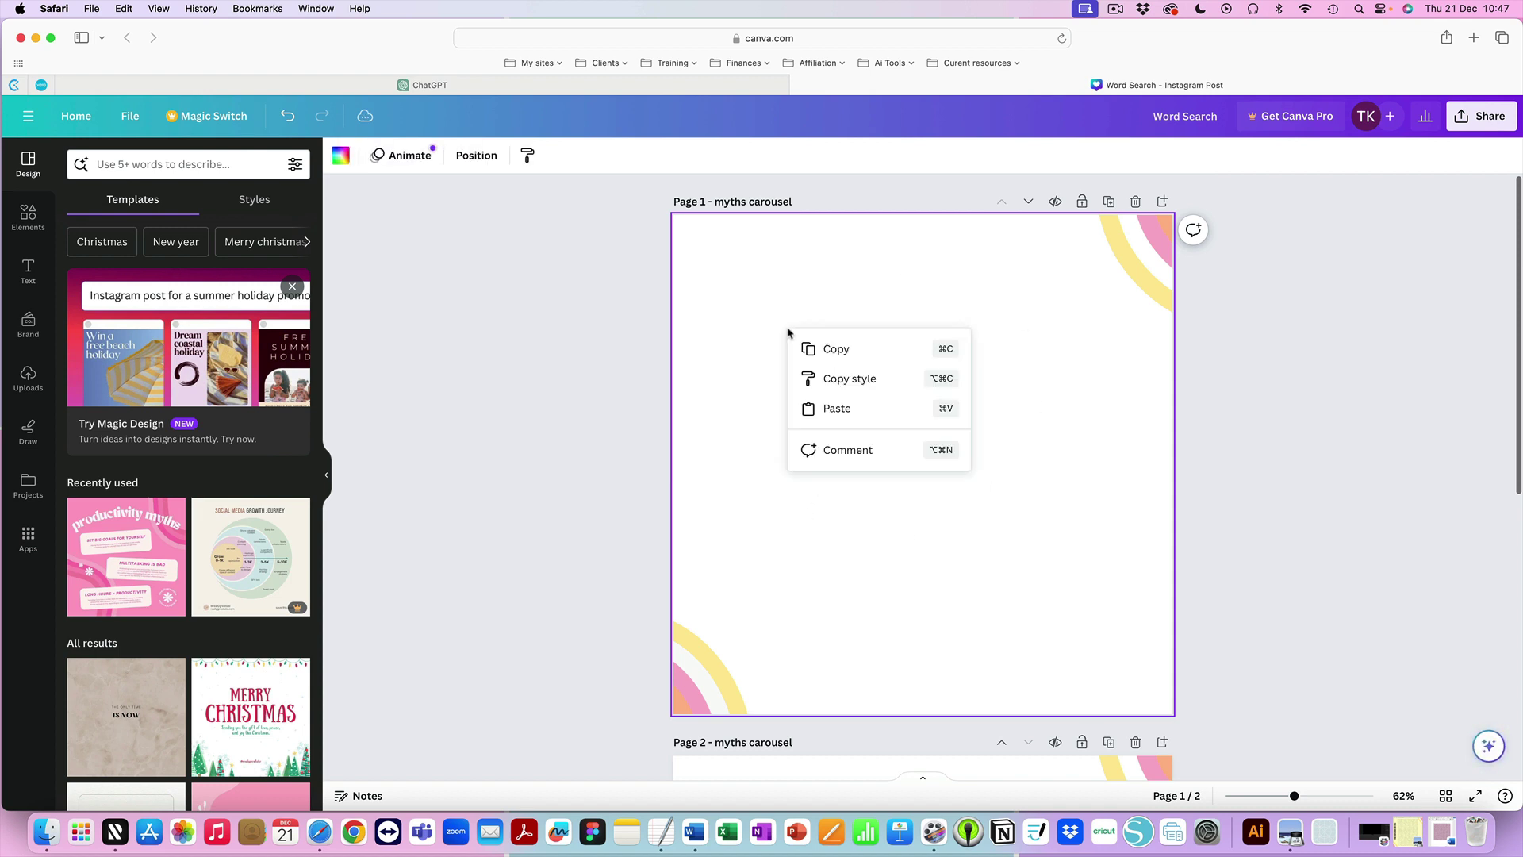
pyautogui.click(825, 412)
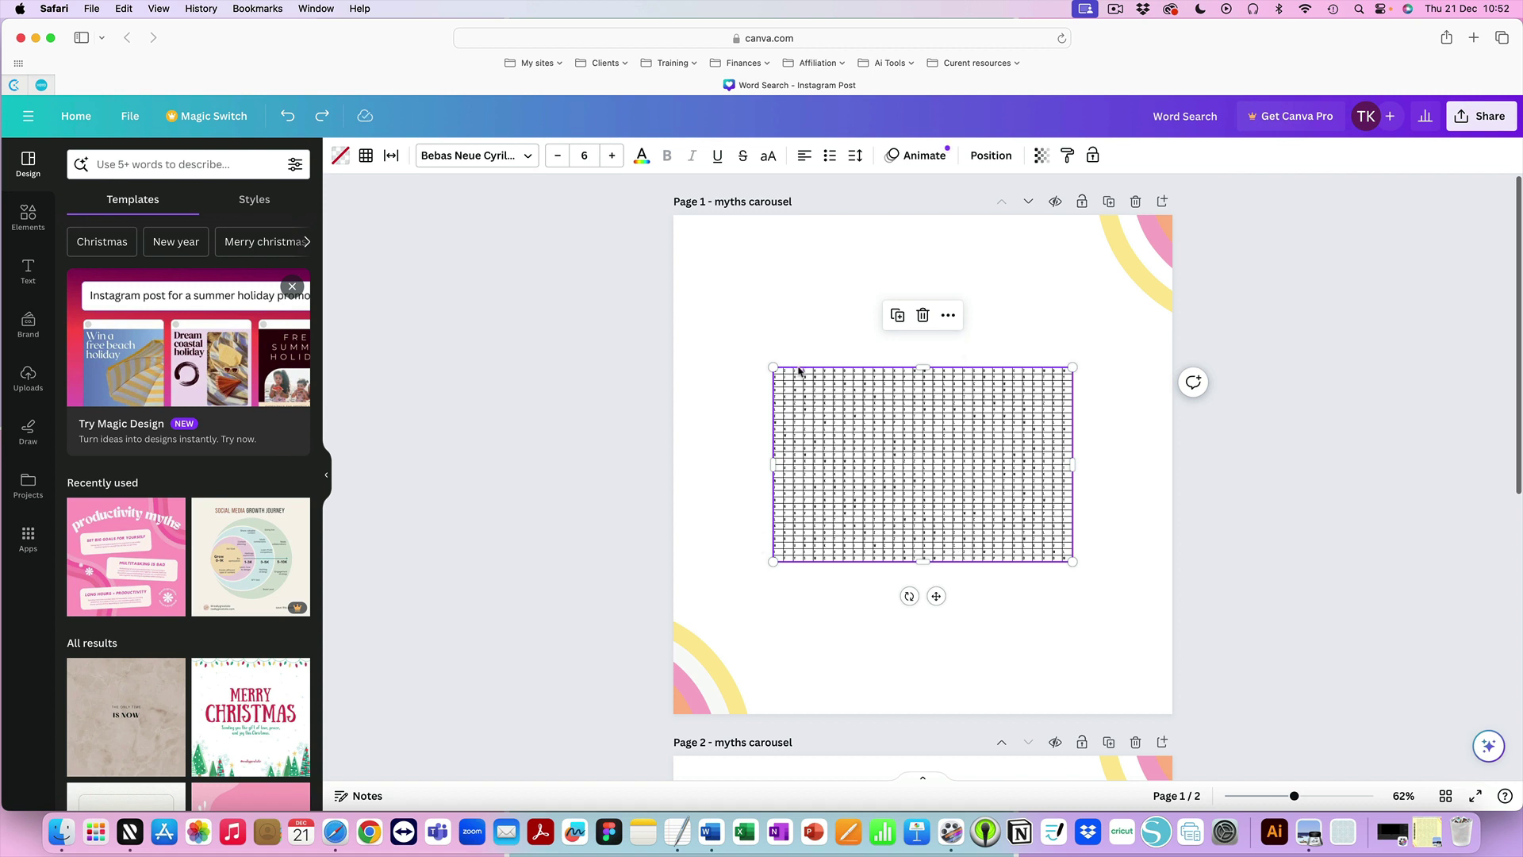
# Step: Remove all borders from the letter table on page 1 and set its font size to 14
pyautogui.click(365, 157)
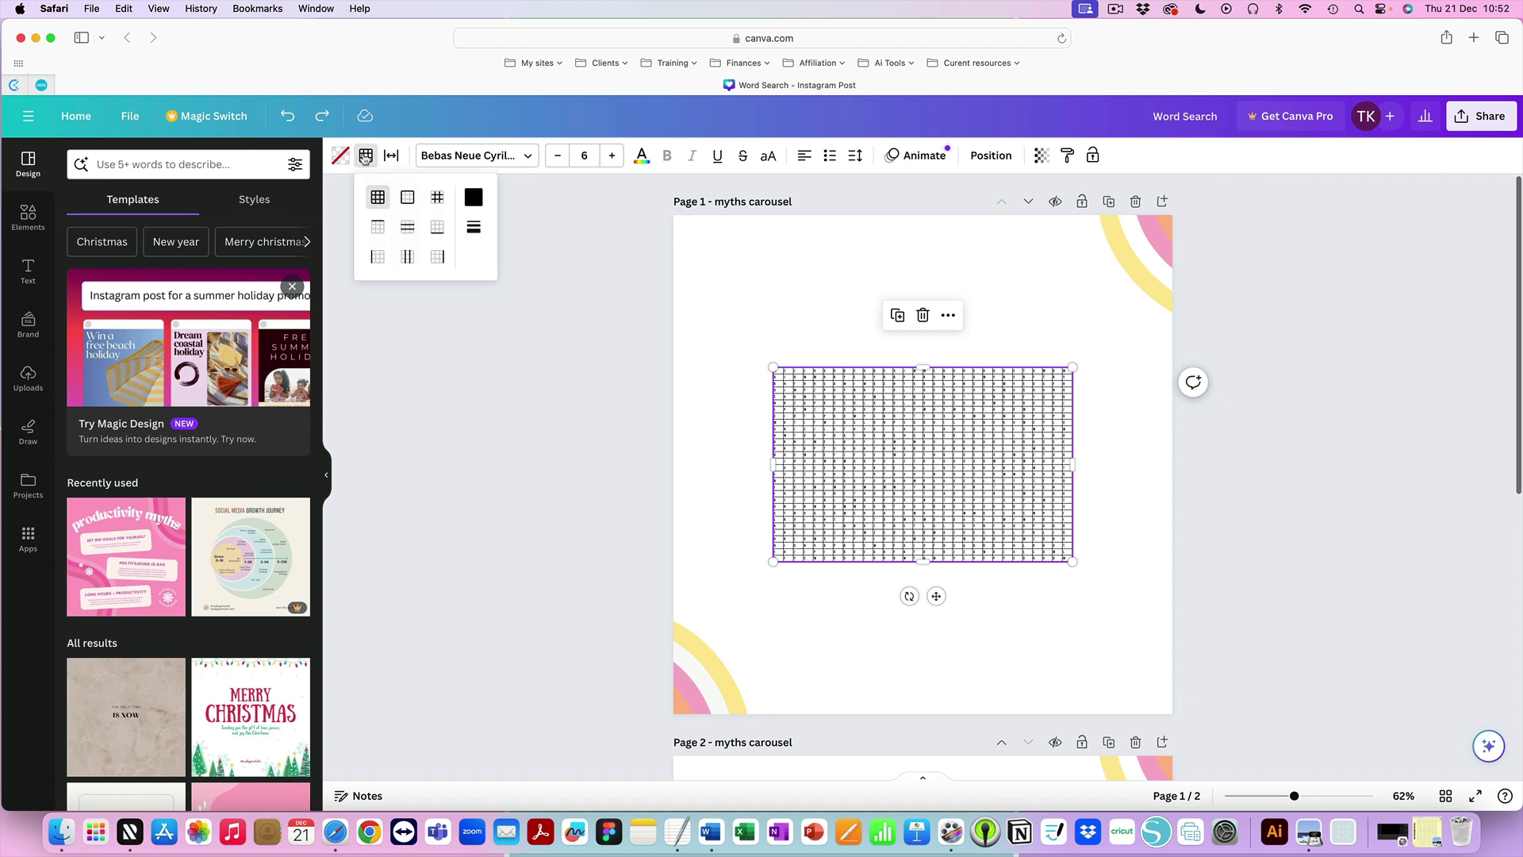
pyautogui.click(474, 227)
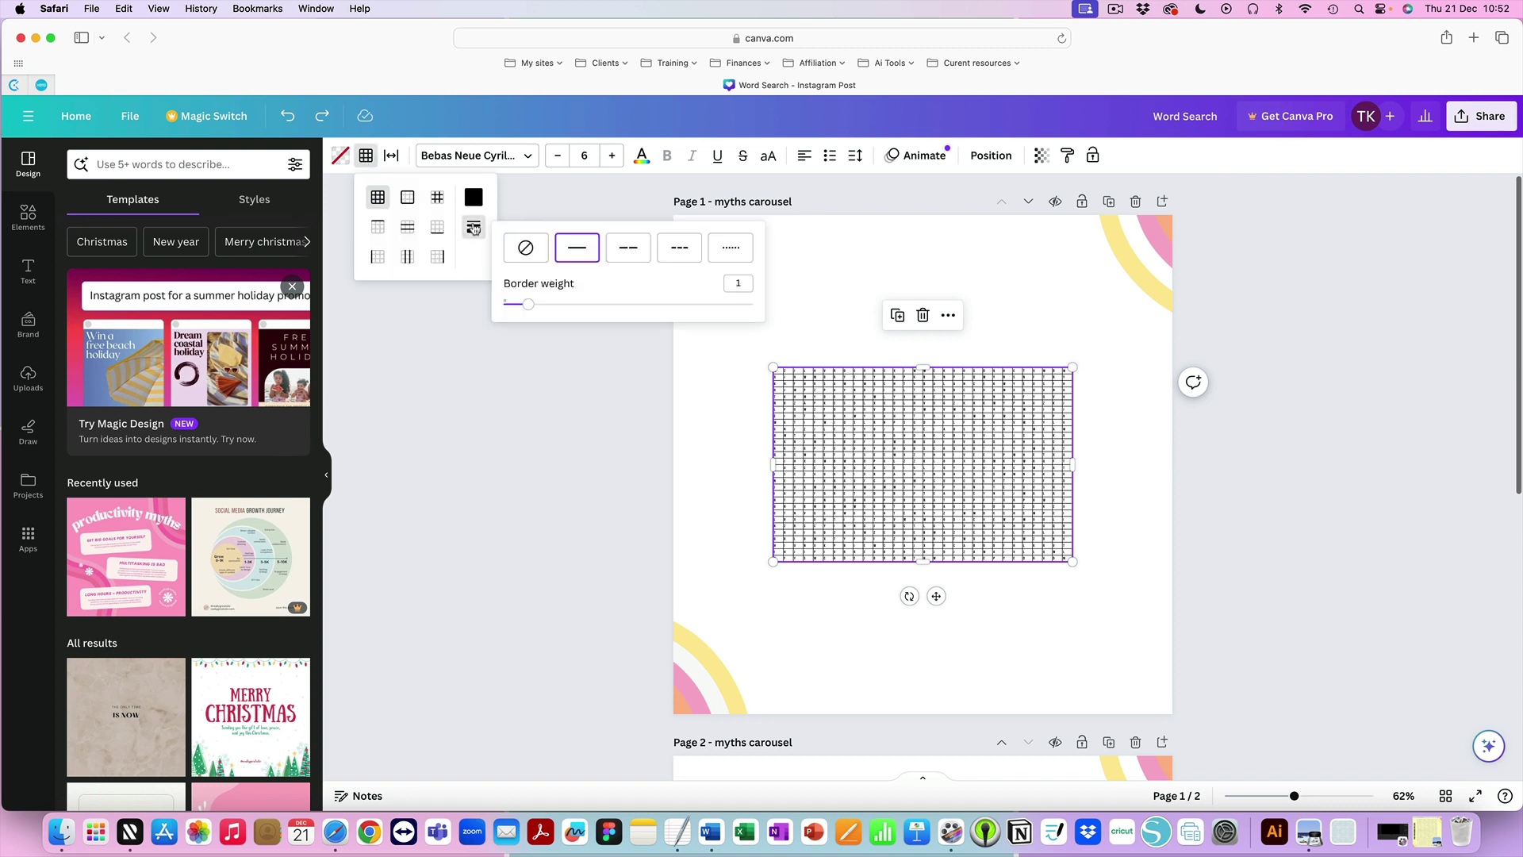
pyautogui.click(526, 248)
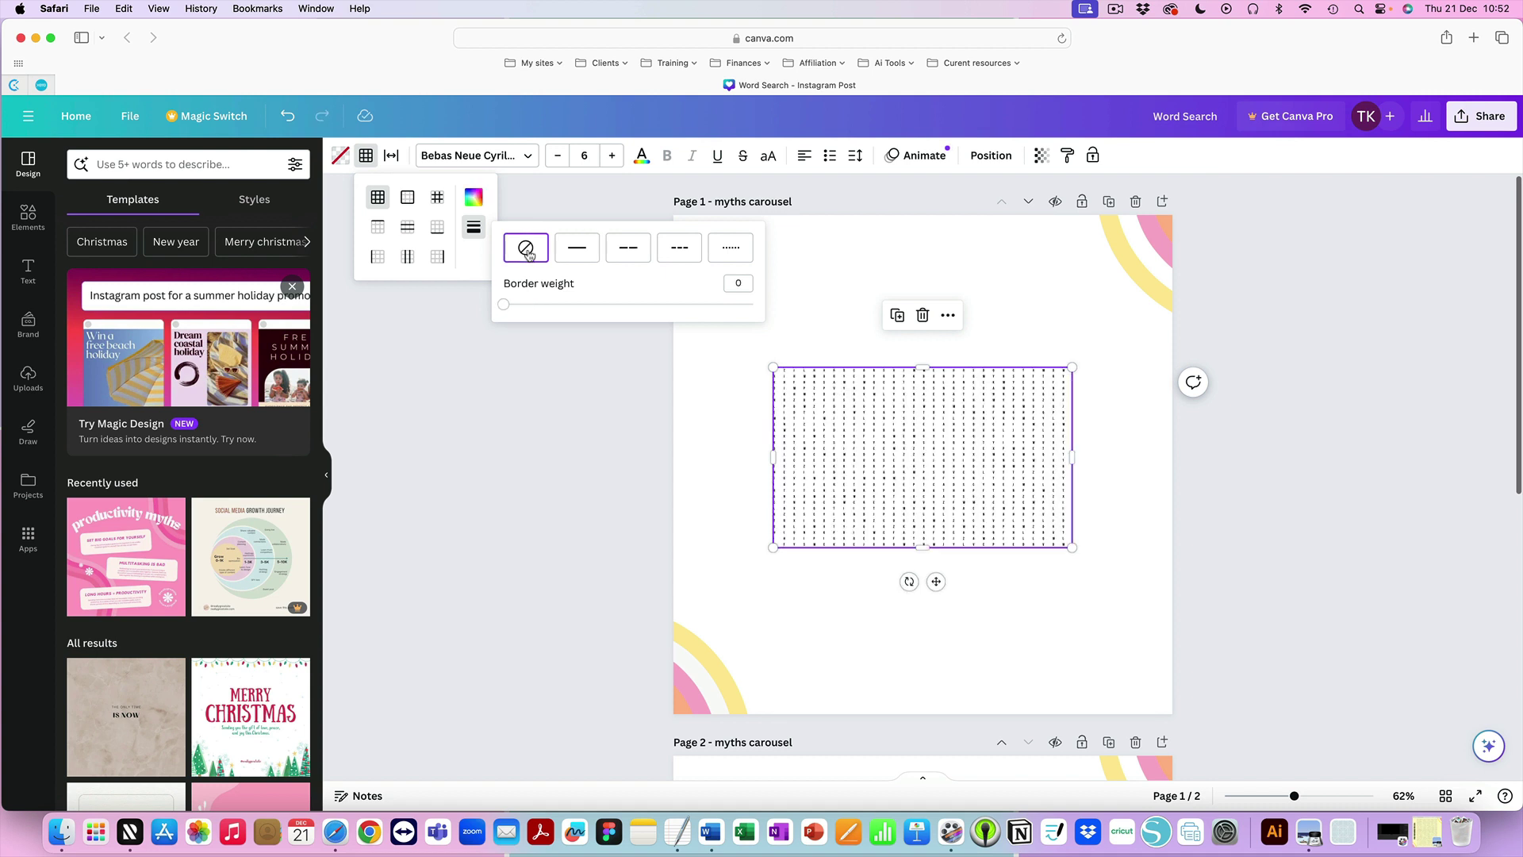
pyautogui.click(584, 155)
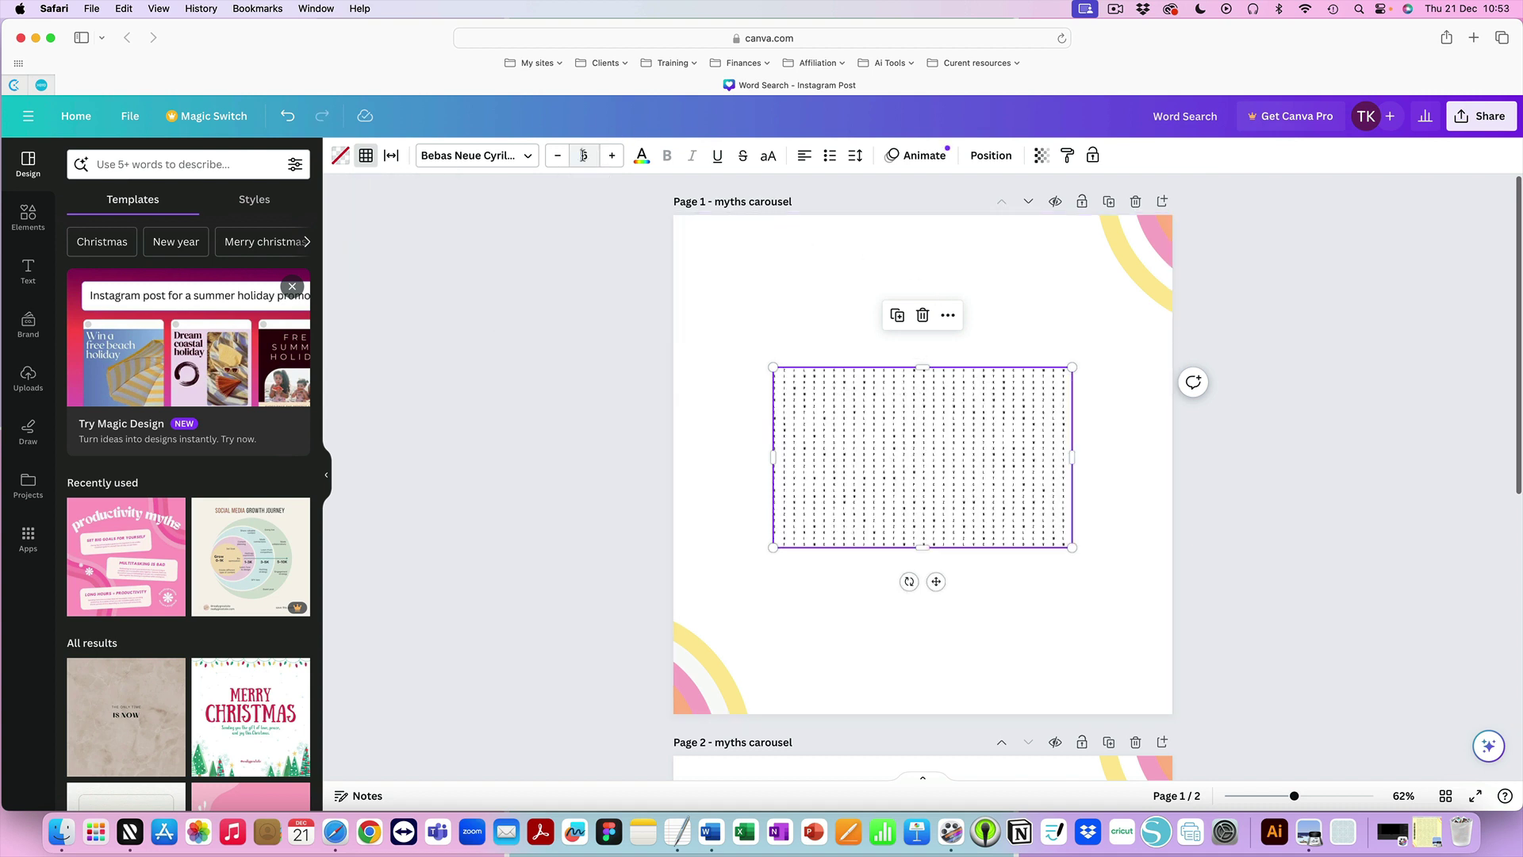
pyautogui.click(583, 156)
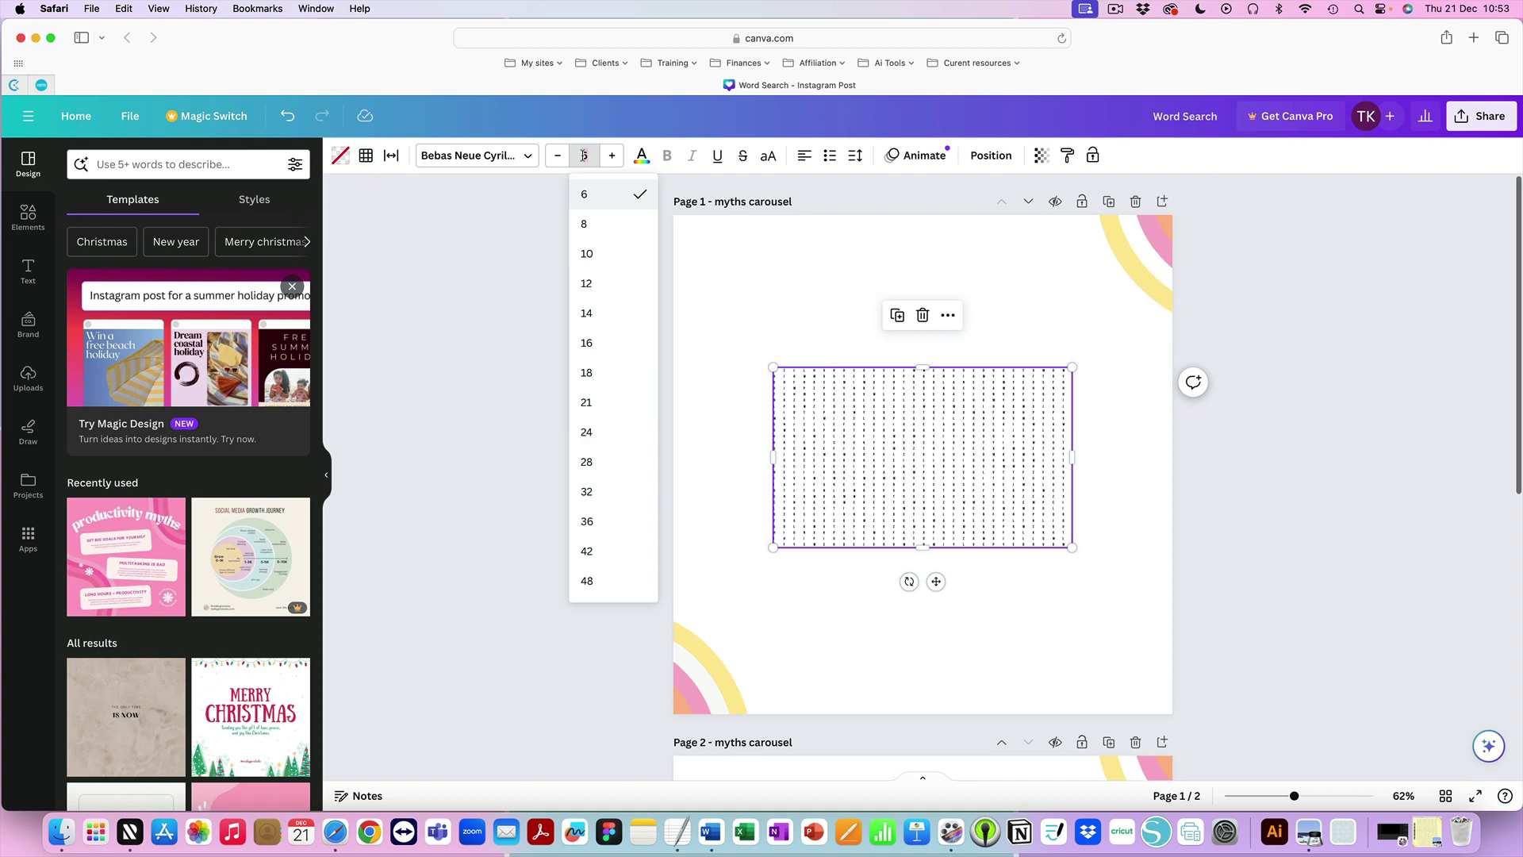
pyautogui.click(588, 314)
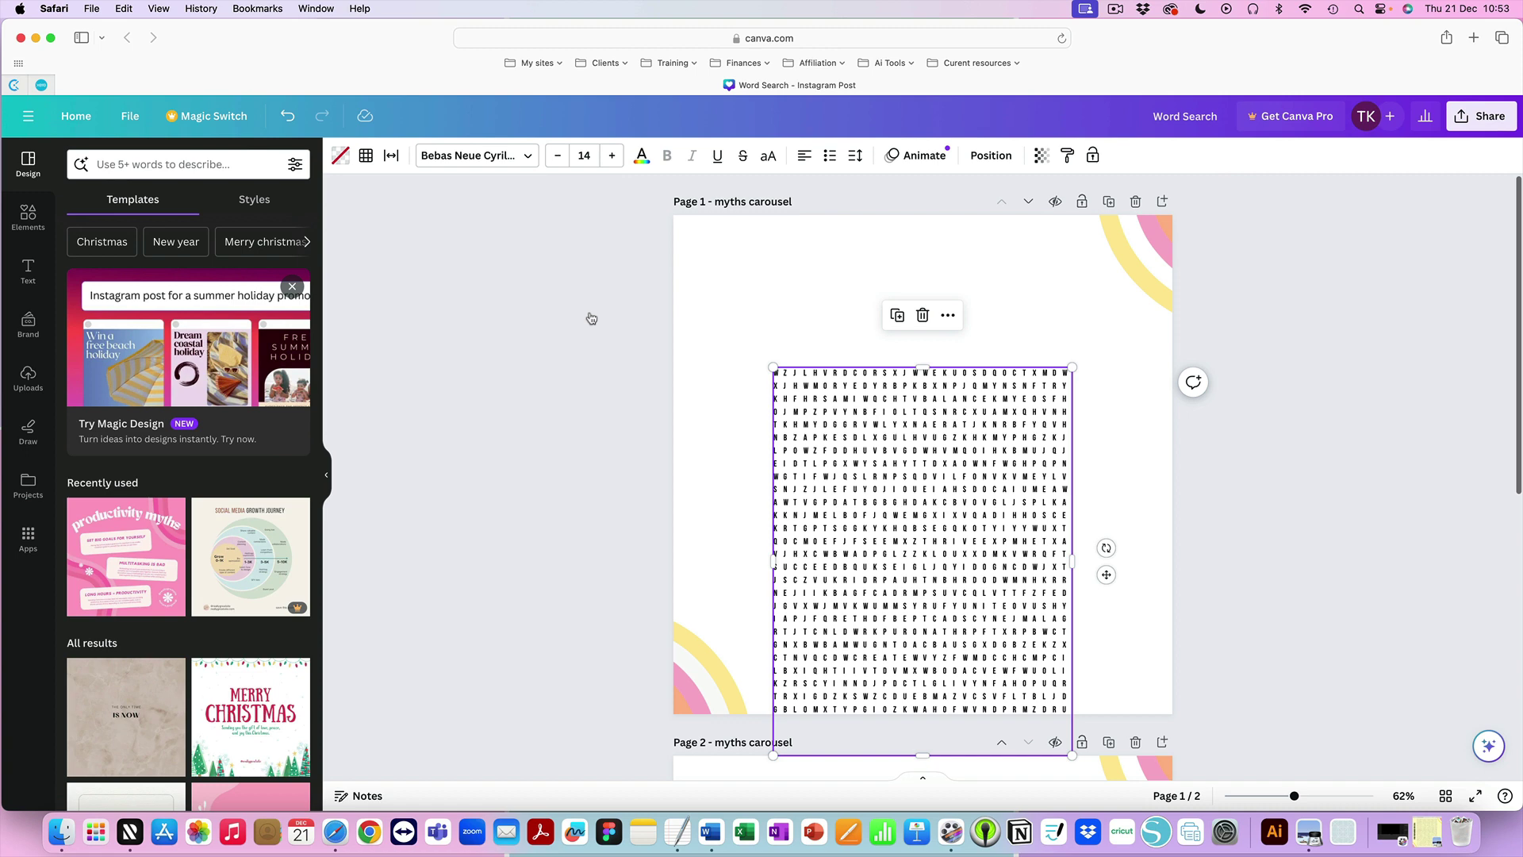
# Step: Move the letter table up so that it fits entirely within page 1, roughly centred between the corner rainbows
pyautogui.scroll(-2, 1005, 701)
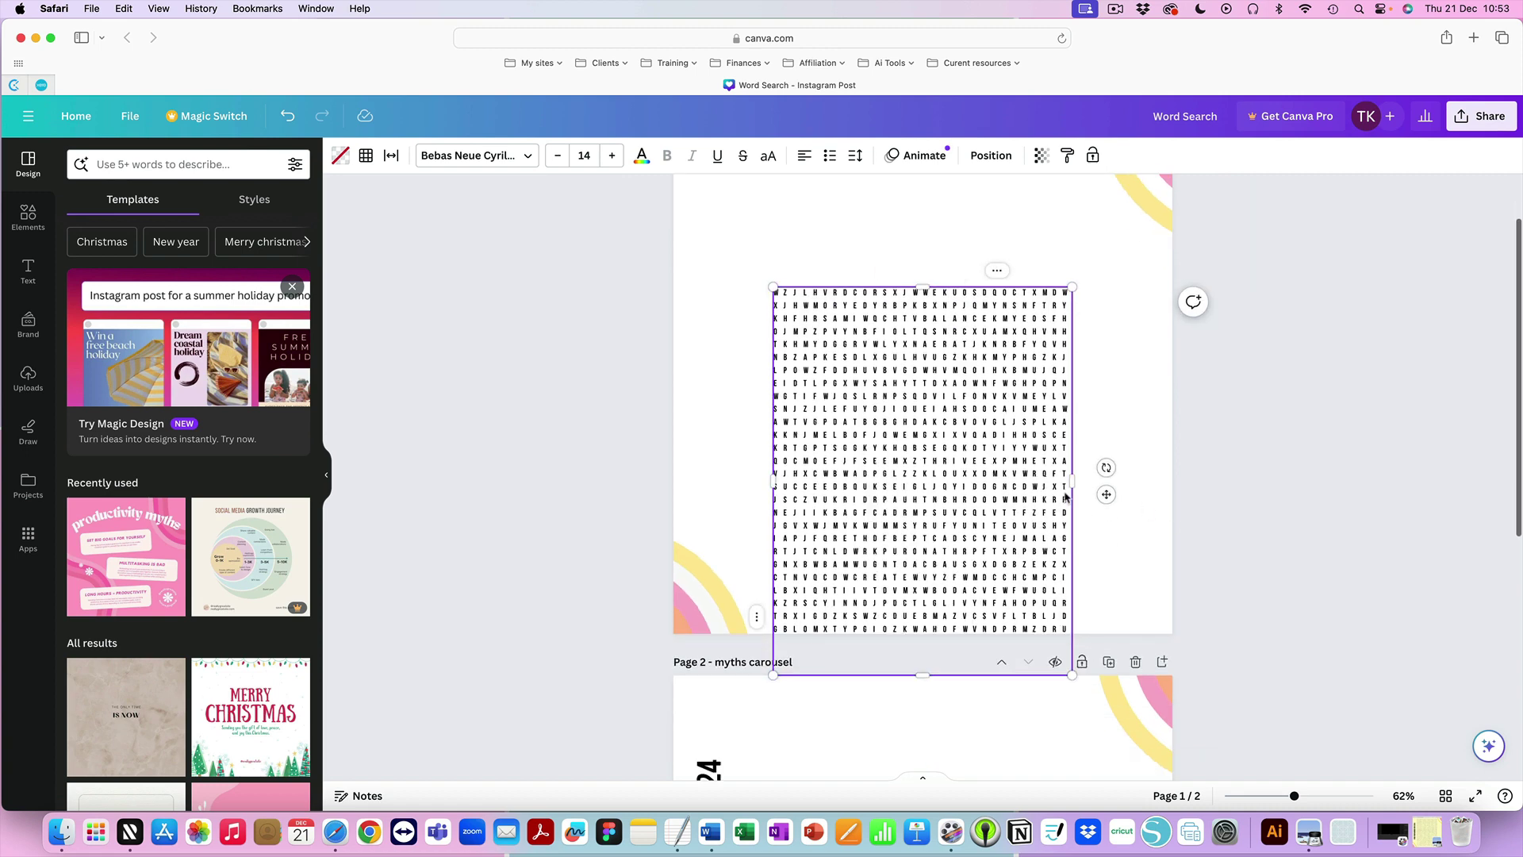
pyautogui.click(1119, 487)
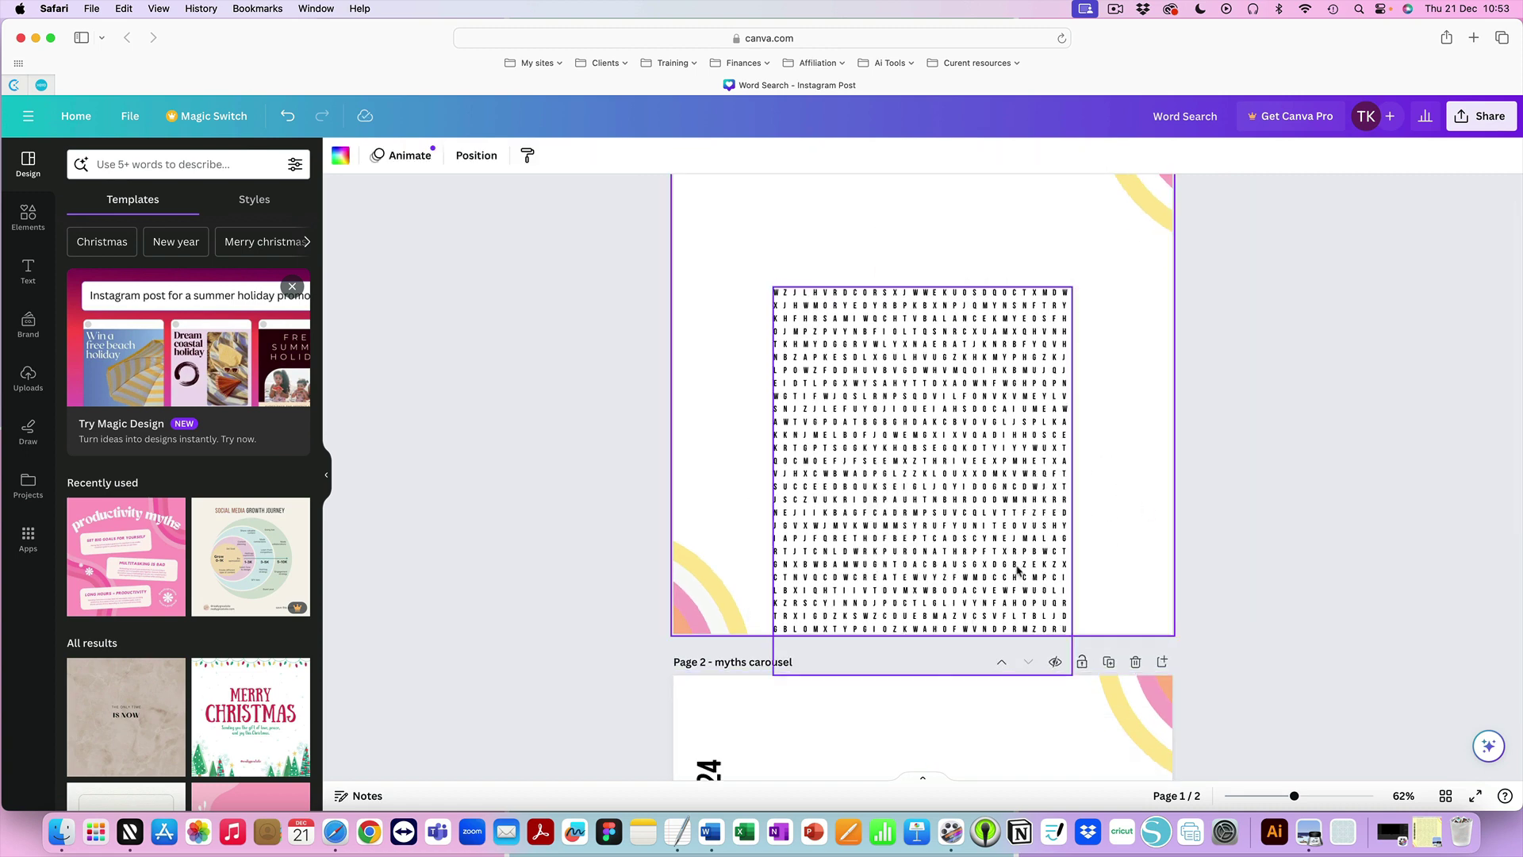
pyautogui.moveTo(948, 468); pyautogui.dragTo(956, 358)
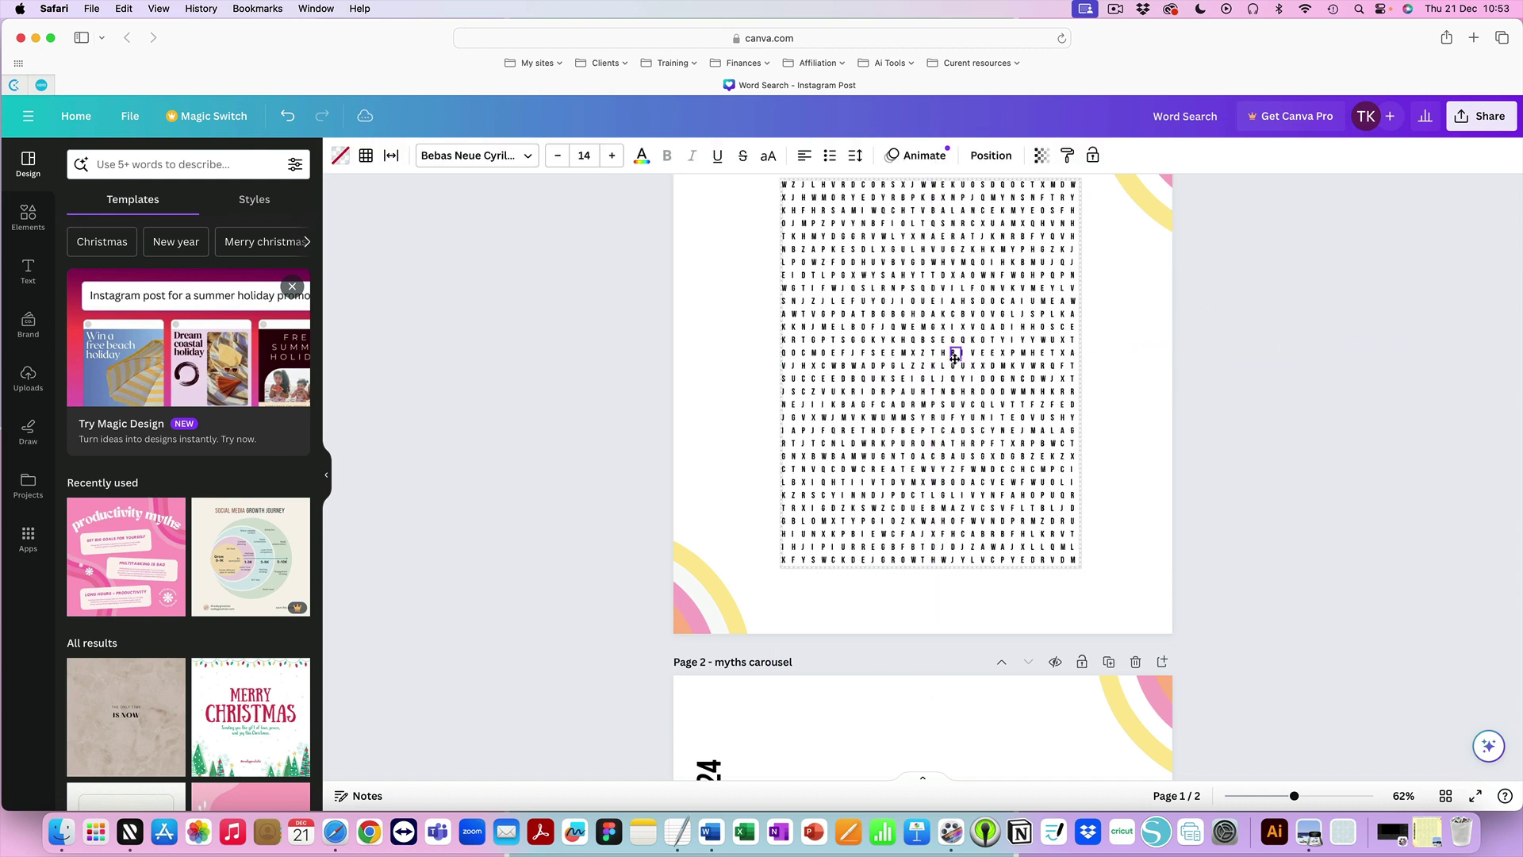
pyautogui.scroll(1, 1010, 350)
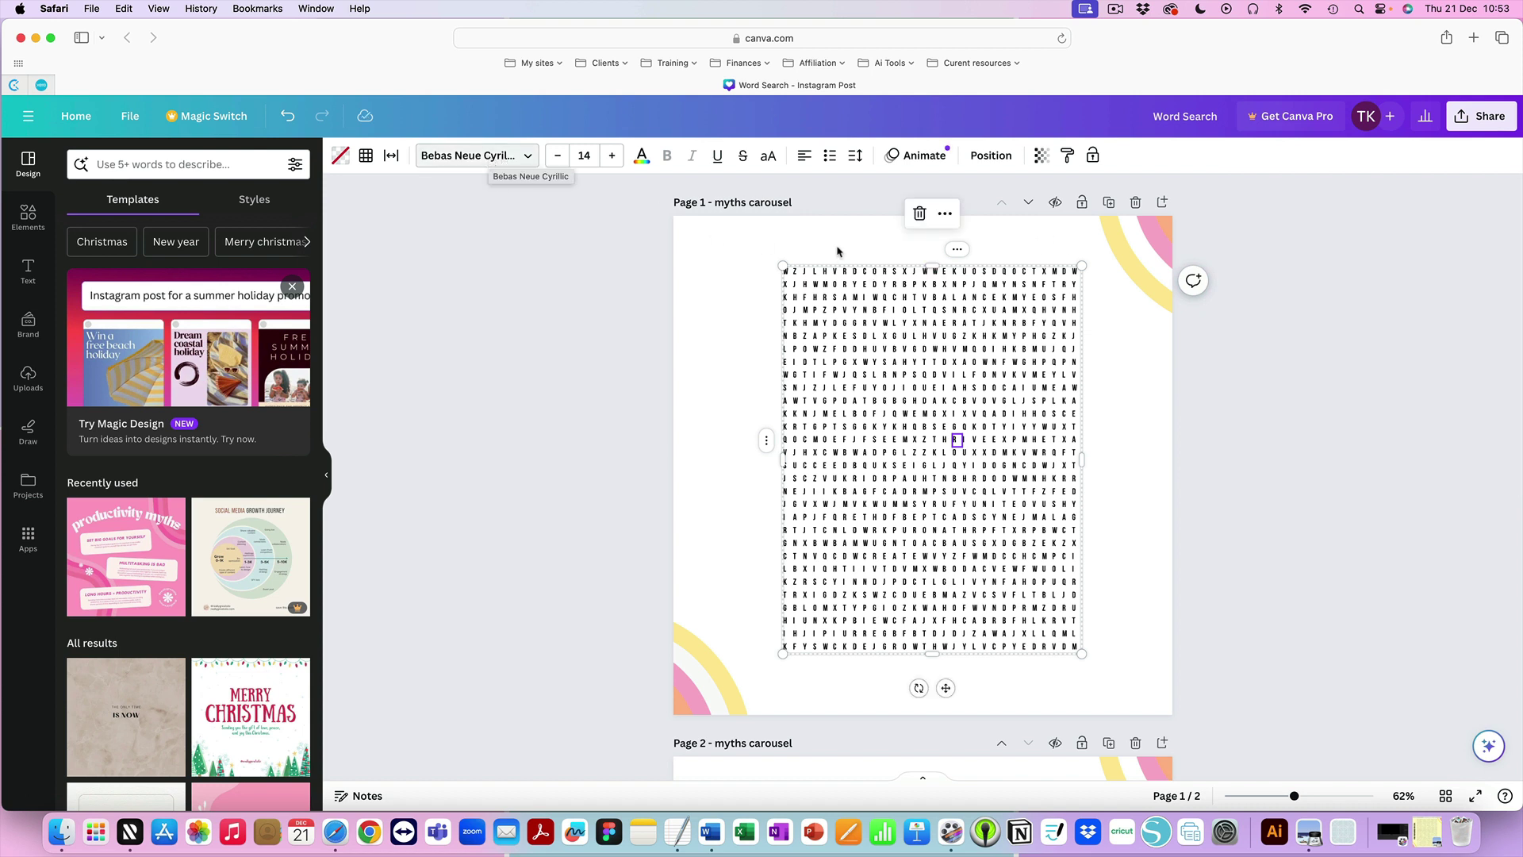
# Step: Change the text alignment in the letter table
pyautogui.click(806, 155)
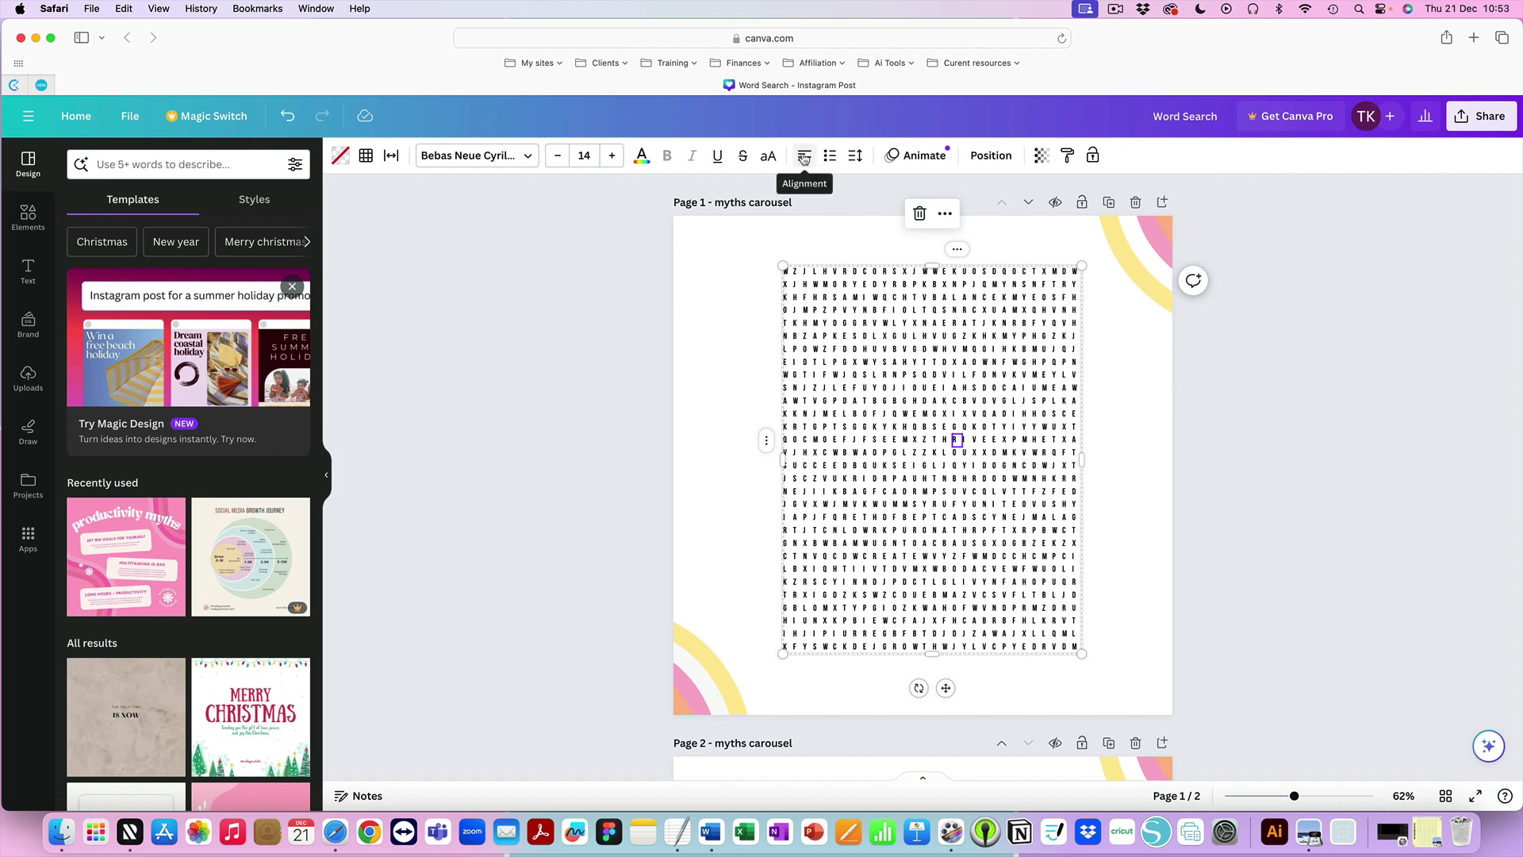